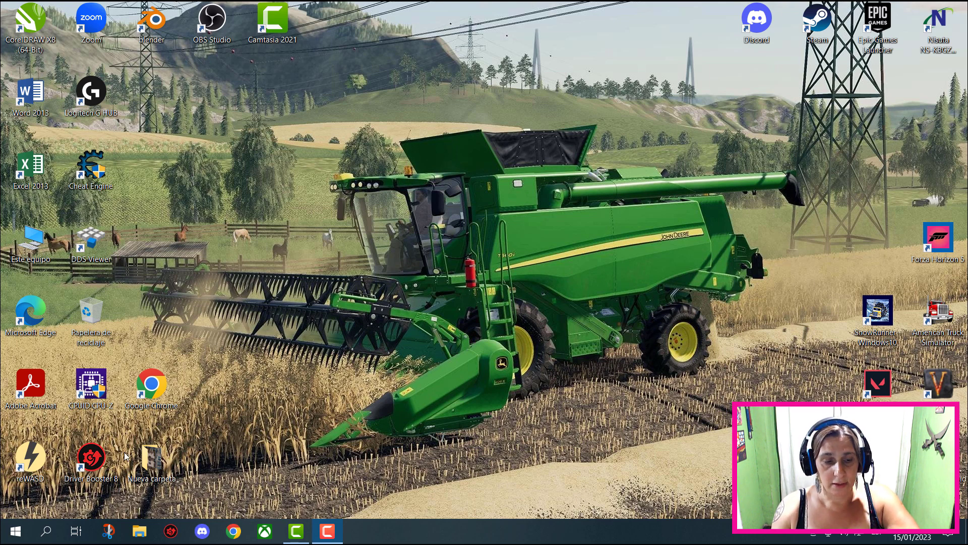
Step: In File Explorer, open the Farming Simulator 22 folder under C: > Archivos de programa (x86) > Steam > steamapps > common
{"action": "left_click", "coordinate": [144, 537]}
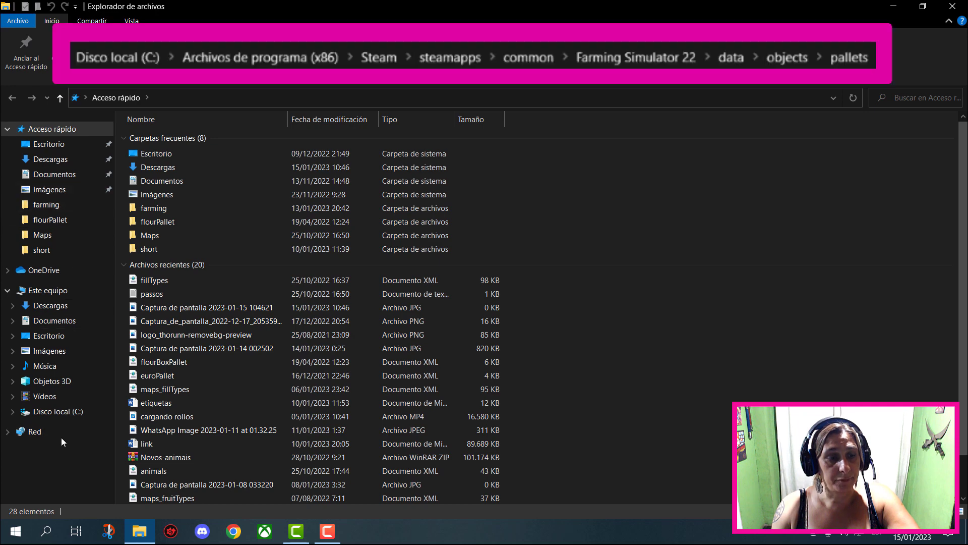
{"action": "left_click", "coordinate": [58, 412]}
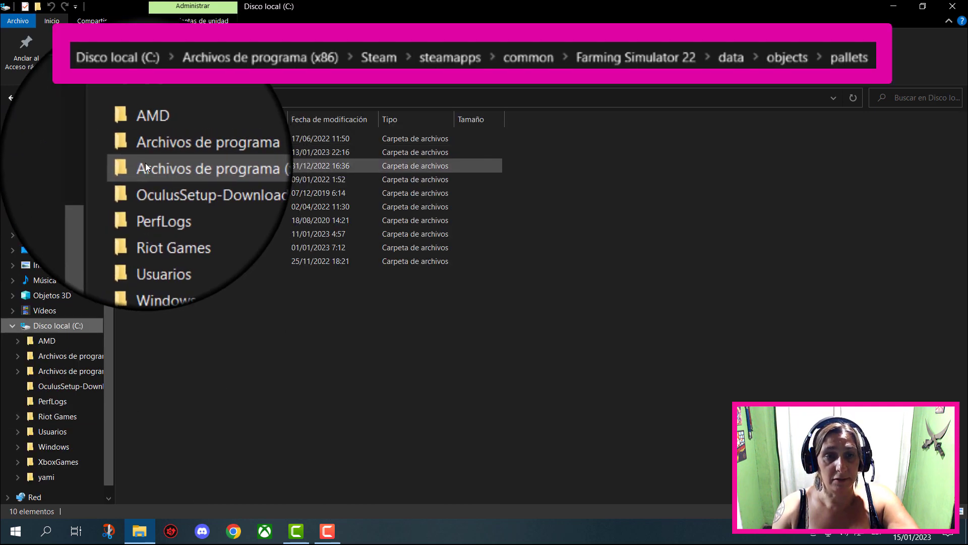
{"action": "double_click", "coordinate": [176, 164]}
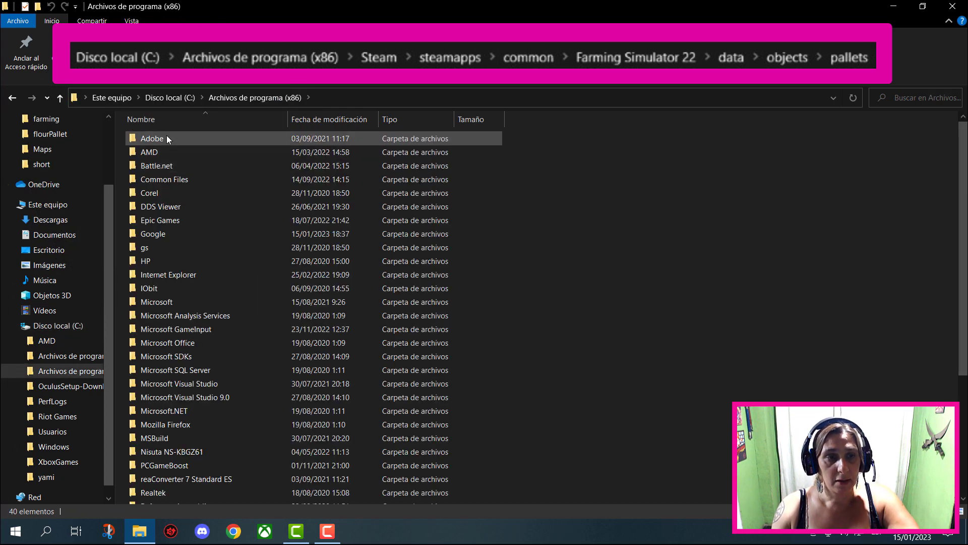
{"action": "scroll", "coordinate": [186, 299], "scroll_direction": "down", "scroll_amount": 2}
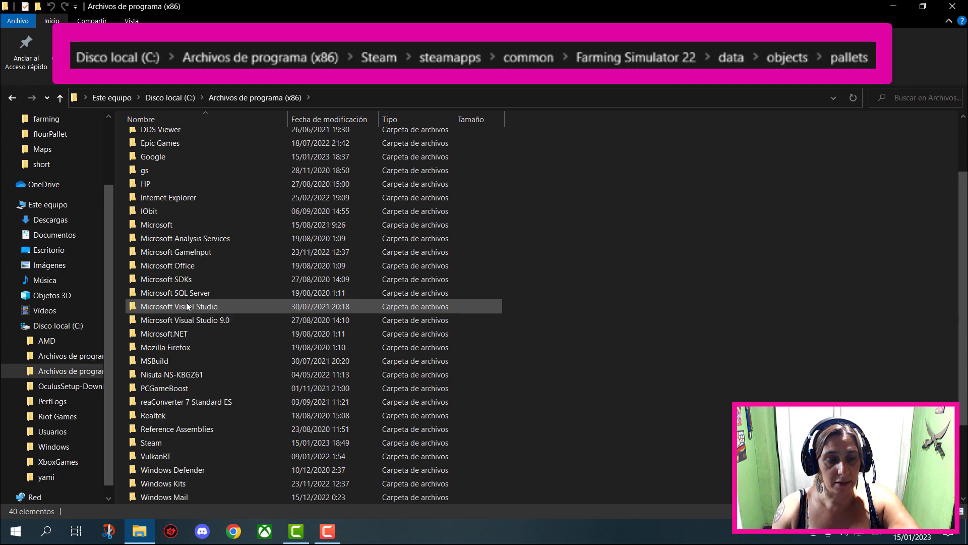
{"action": "double_click", "coordinate": [150, 446]}
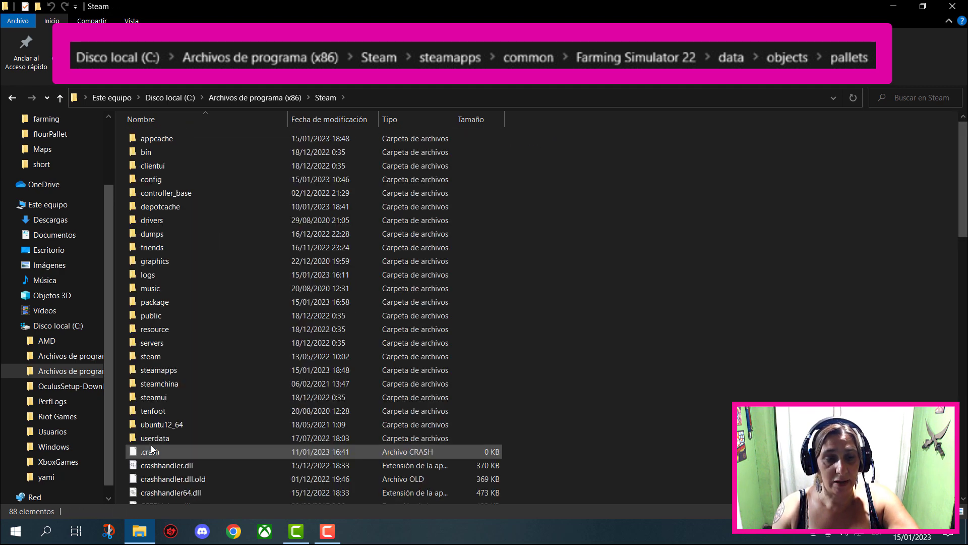
{"action": "double_click", "coordinate": [150, 371]}
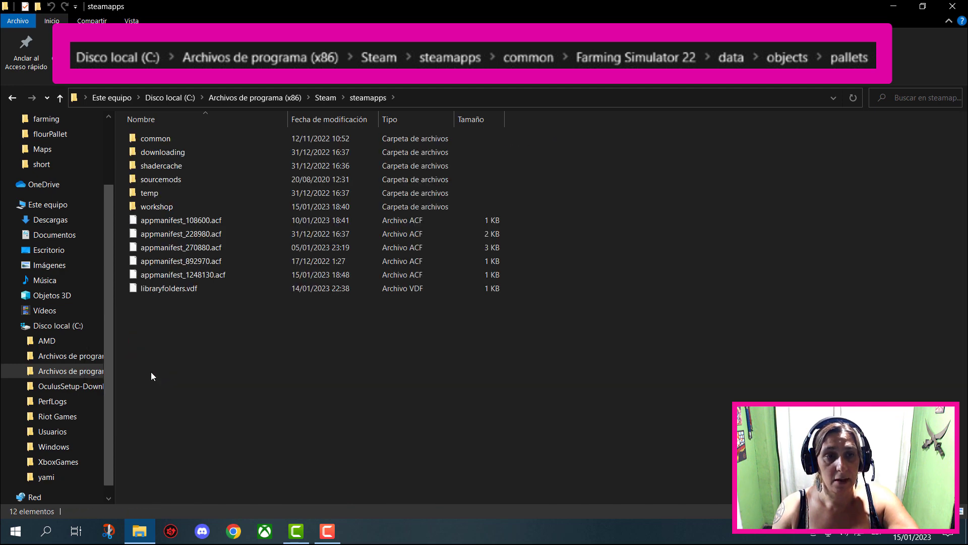
{"action": "double_click", "coordinate": [156, 137]}
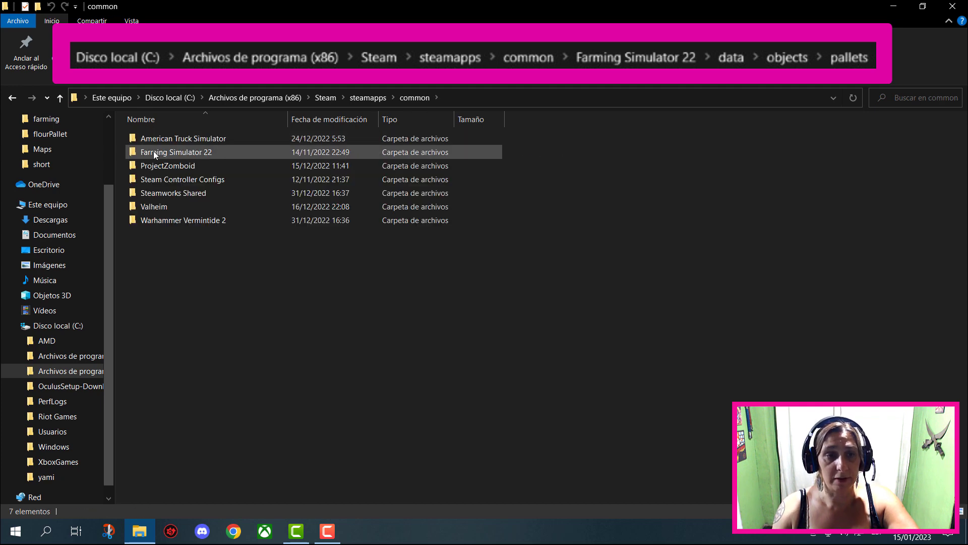
{"action": "double_click", "coordinate": [167, 151]}
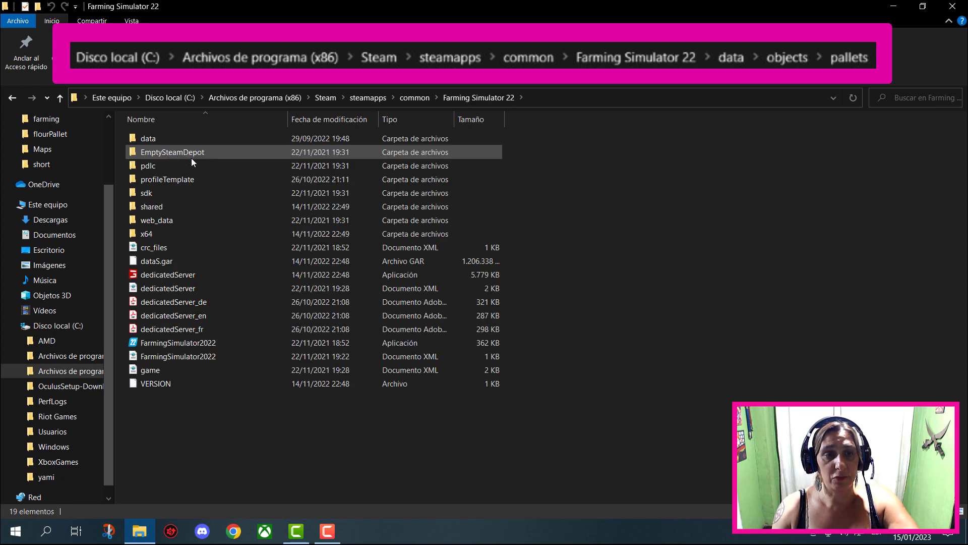
Step: Open the flourPallet folder inside data > objects > pallets
{"action": "double_click", "coordinate": [144, 135]}
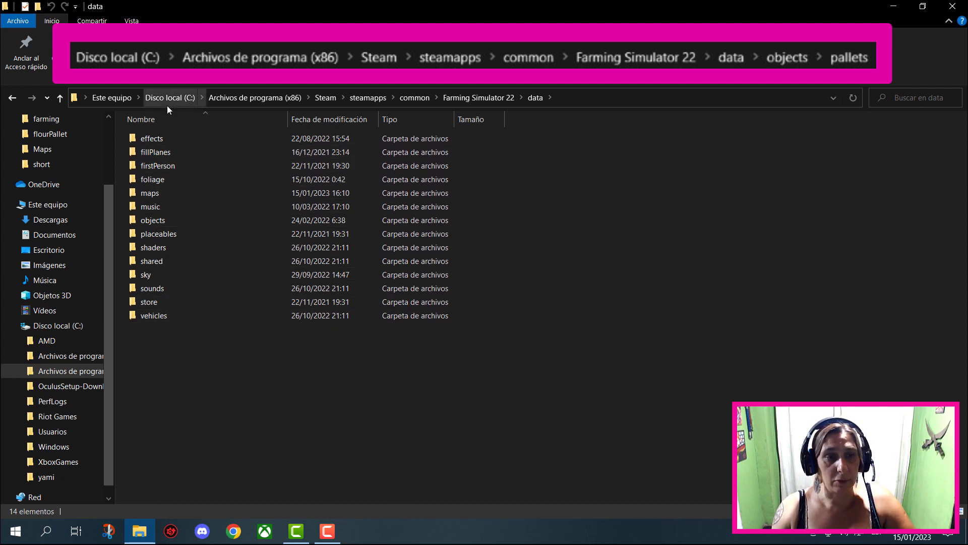
{"action": "double_click", "coordinate": [150, 220]}
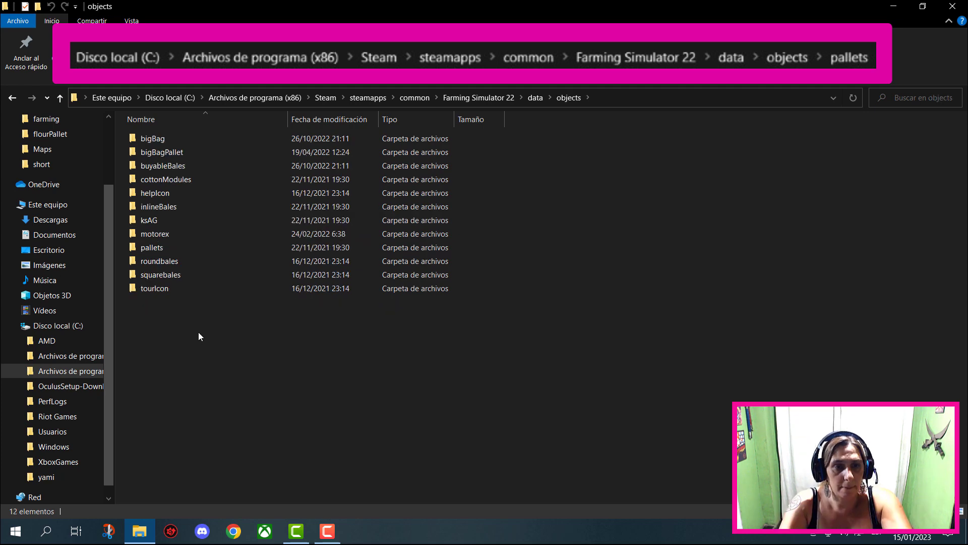
{"action": "double_click", "coordinate": [152, 247]}
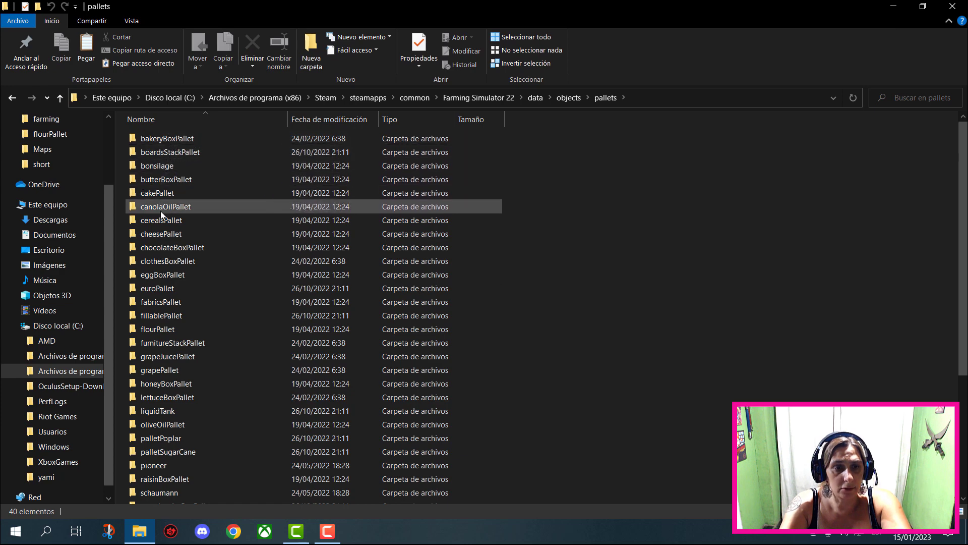
{"action": "scroll", "coordinate": [167, 292], "scroll_direction": "down", "scroll_amount": 4}
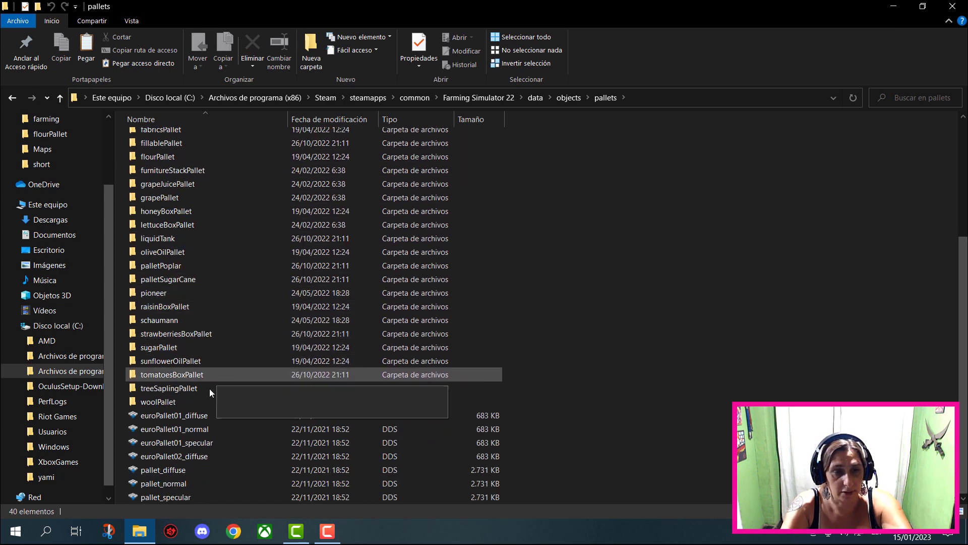
{"action": "scroll", "coordinate": [192, 328], "scroll_direction": "up", "scroll_amount": 4}
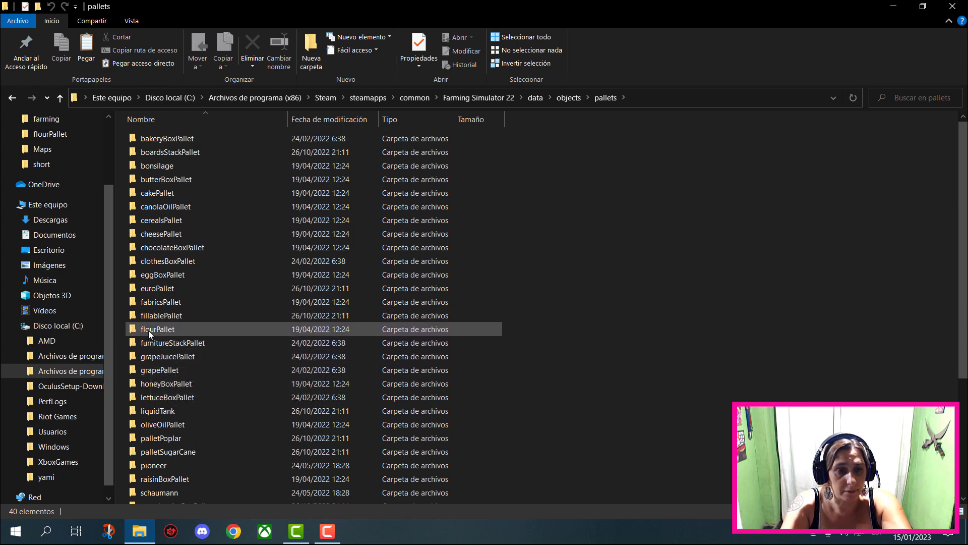
{"action": "mouse_move", "coordinate": [148, 330]}
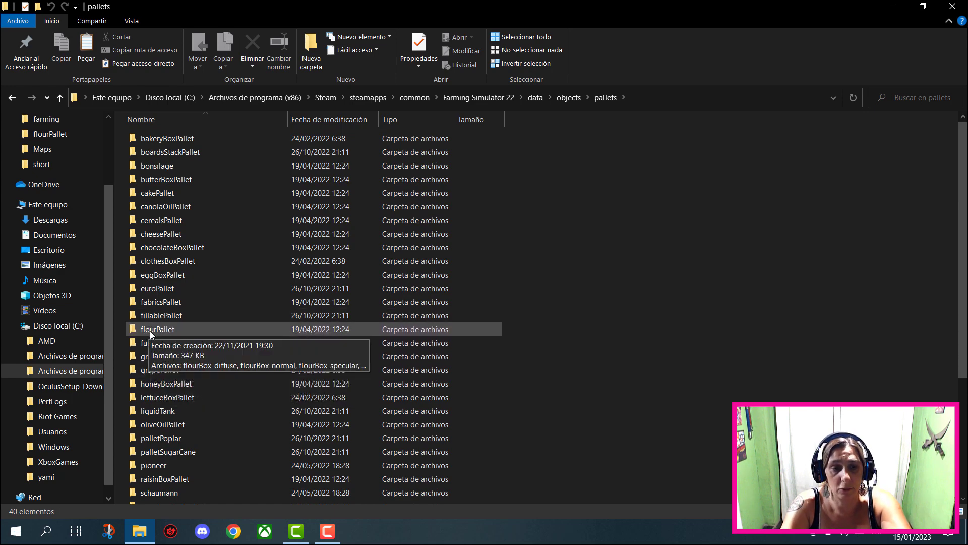
{"action": "double_click", "coordinate": [149, 330]}
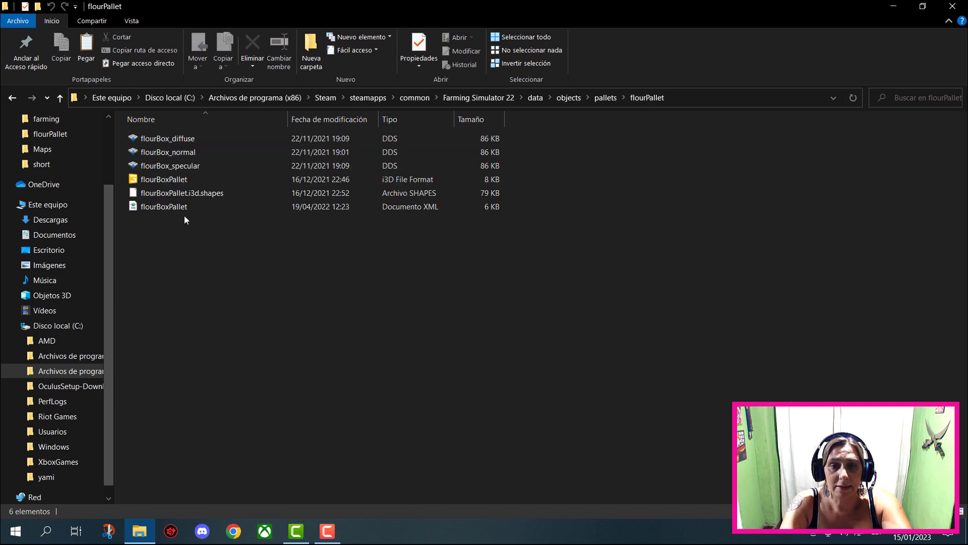
Step: Copy the flourBoxPallet XML document to the desktop and place the copy below the Camtasia 2021 shortcut
{"action": "mouse_move", "coordinate": [145, 207]}
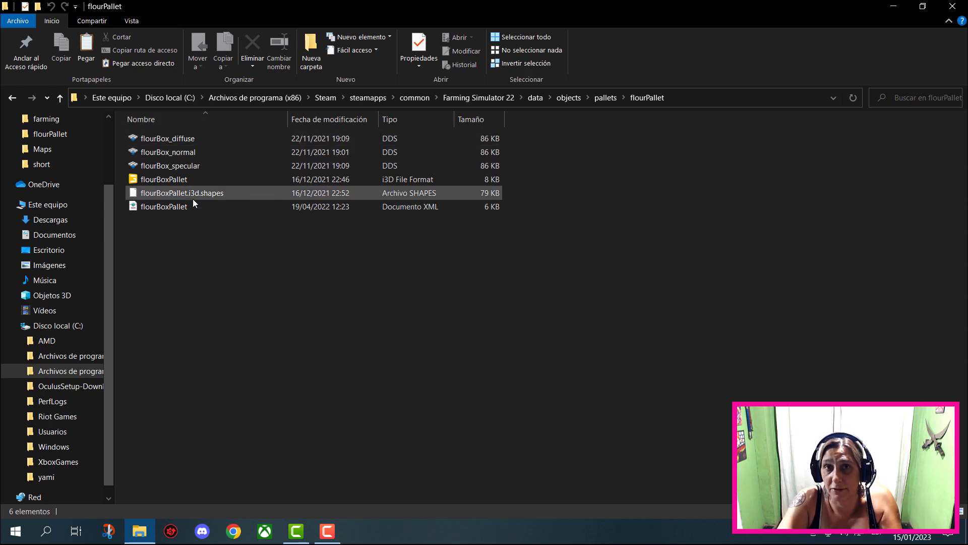
{"action": "right_click", "coordinate": [160, 209]}
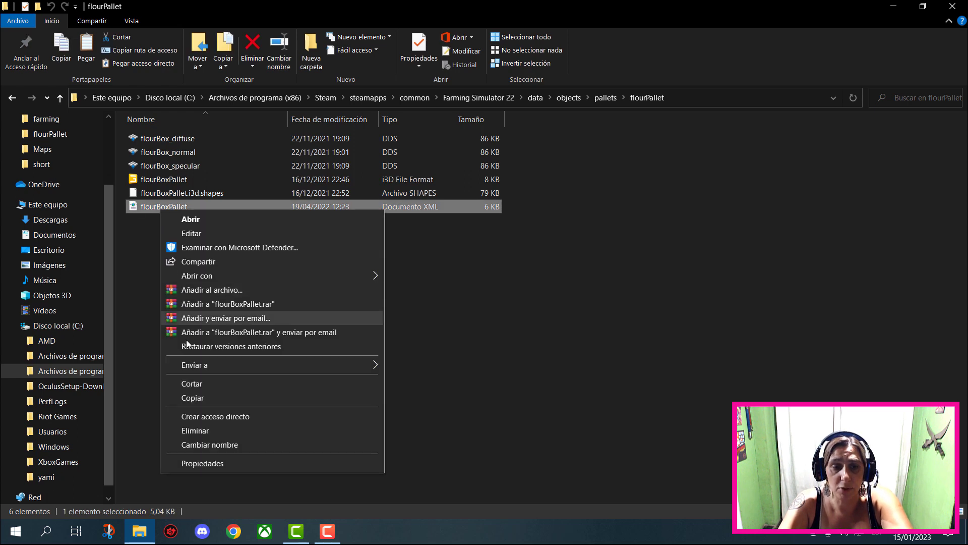
{"action": "left_click", "coordinate": [196, 399]}
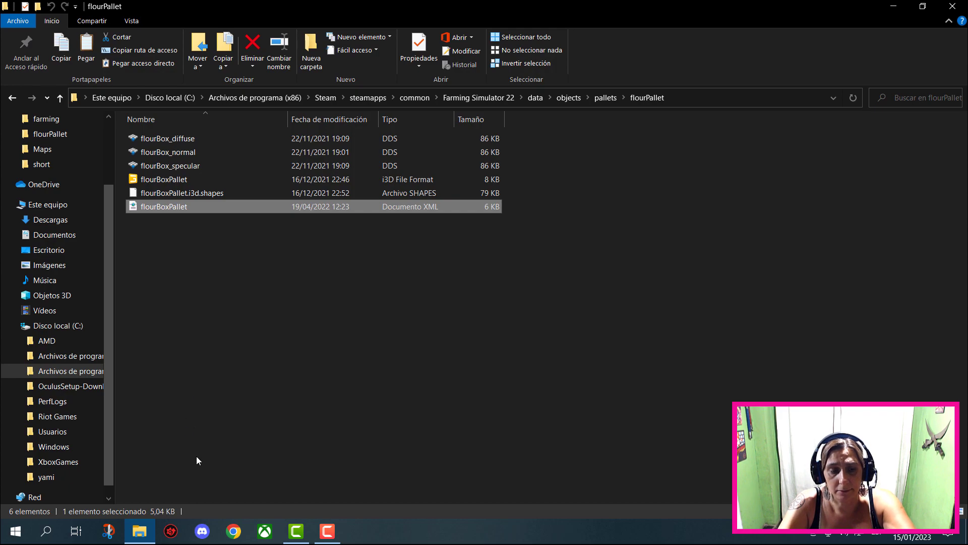
{"action": "left_click", "coordinate": [890, 10]}
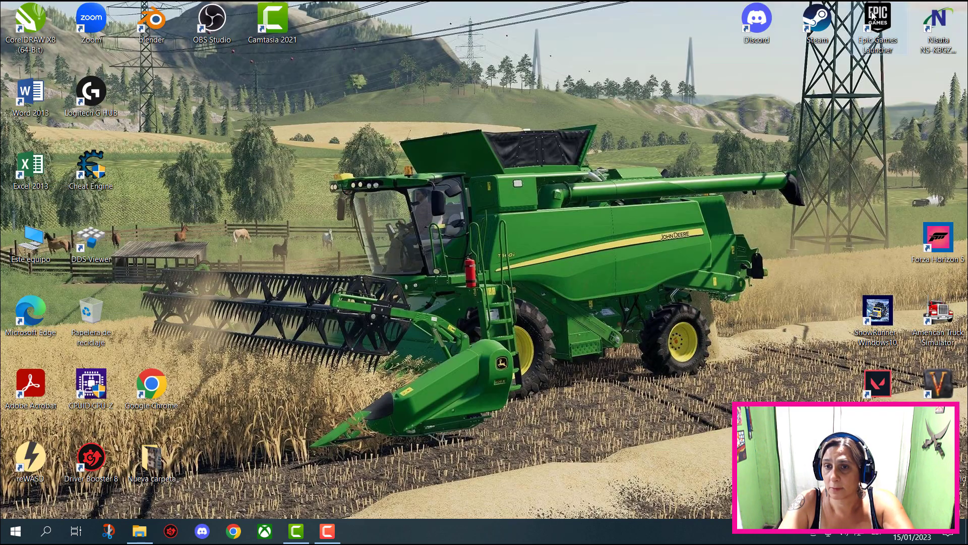
{"action": "right_click", "coordinate": [296, 239]}
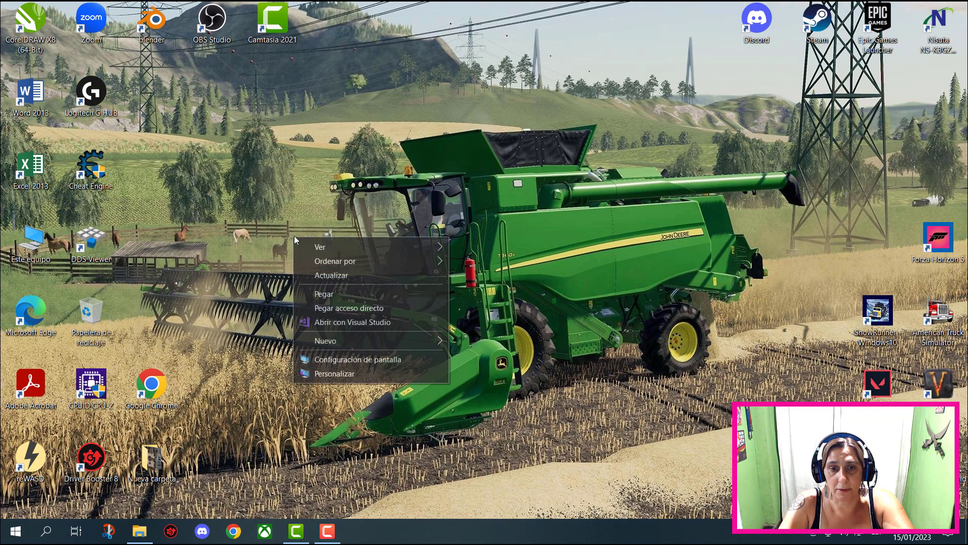
{"action": "left_click", "coordinate": [325, 294]}
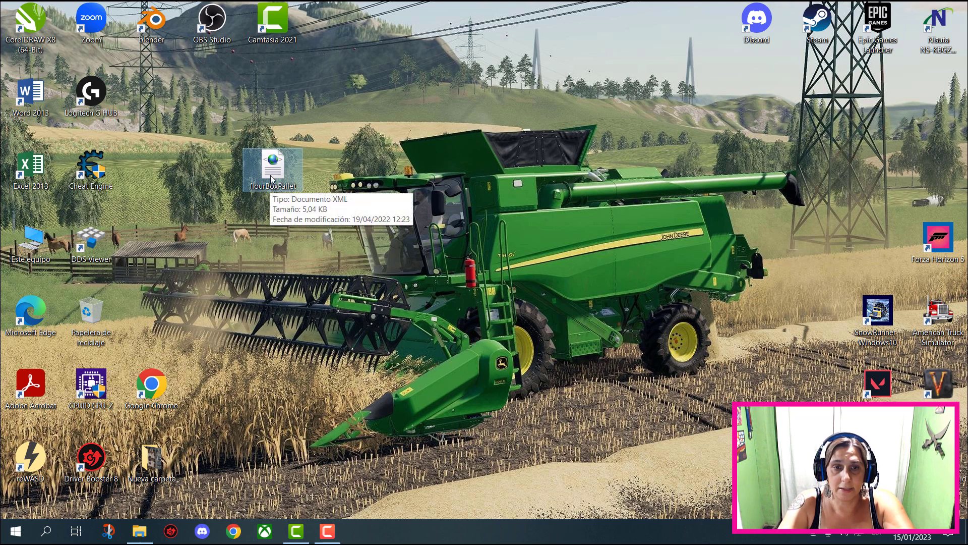
{"action": "left_click_drag", "start_coordinate": [271, 188], "coordinate": [265, 78]}
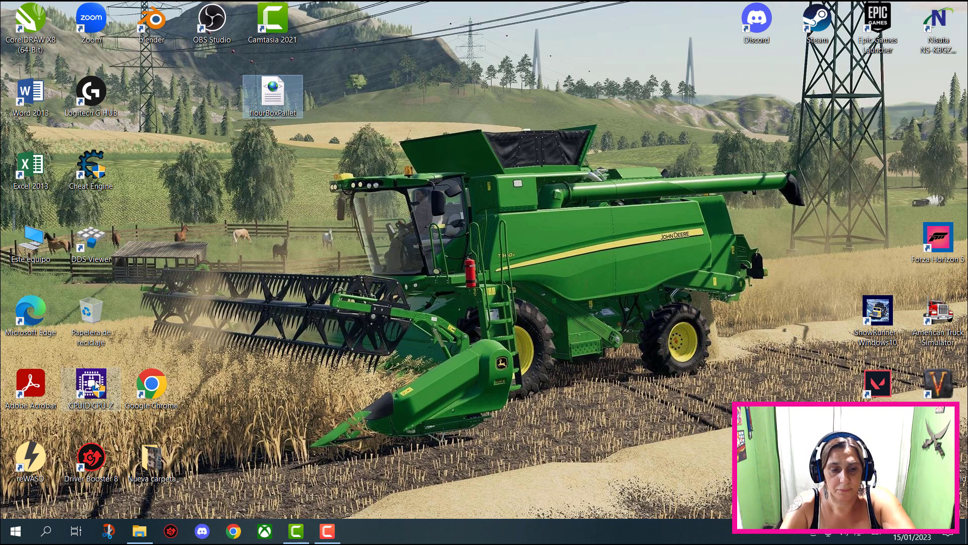
Step: Switch back to File Explorer, open the original flourBoxPallet XML document in Bloc de notas, and maximize it
{"action": "left_click", "coordinate": [140, 530]}
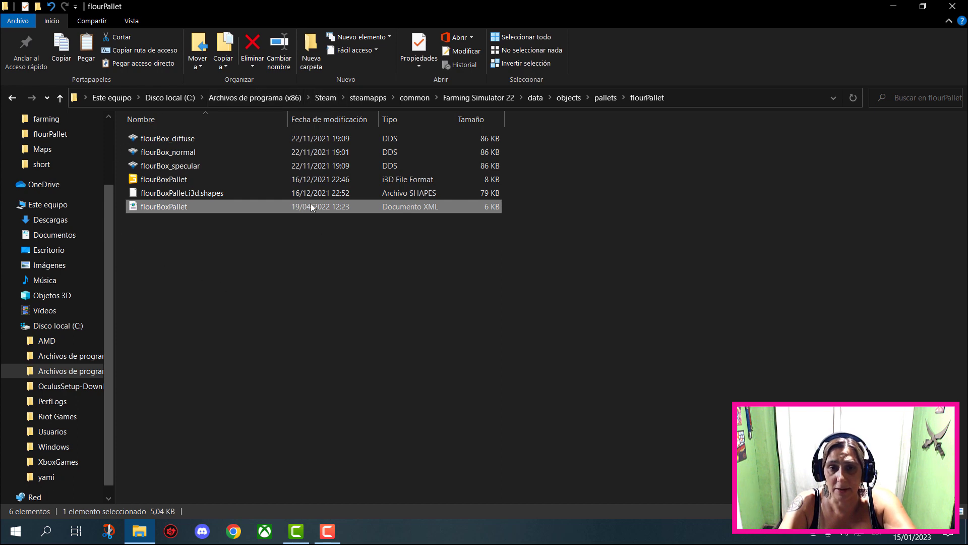
{"action": "right_click", "coordinate": [151, 206]}
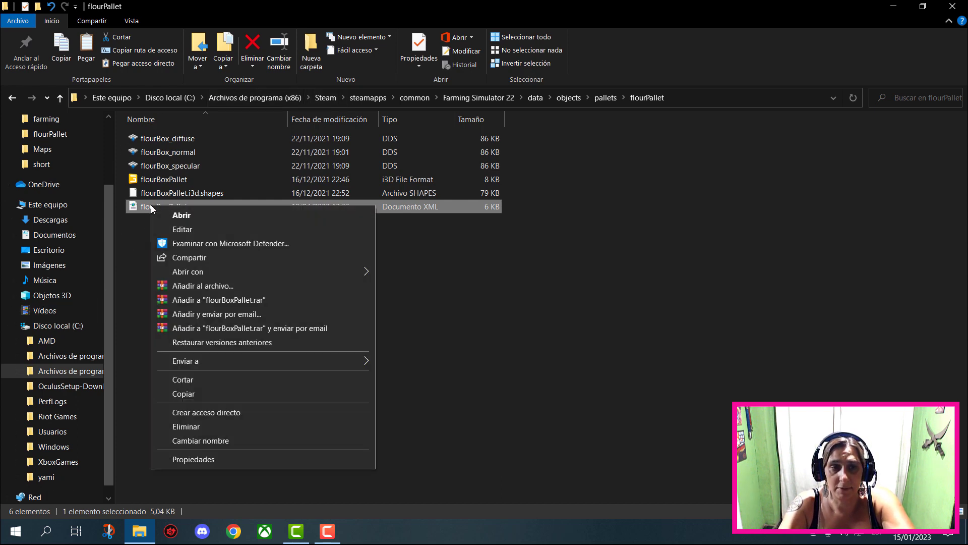
{"action": "mouse_move", "coordinate": [195, 276]}
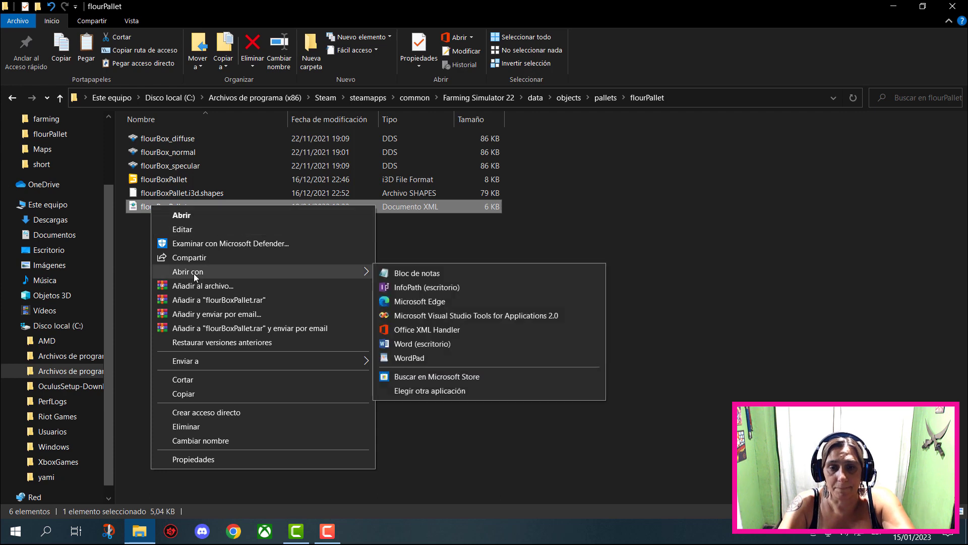
{"action": "left_click", "coordinate": [417, 274]}
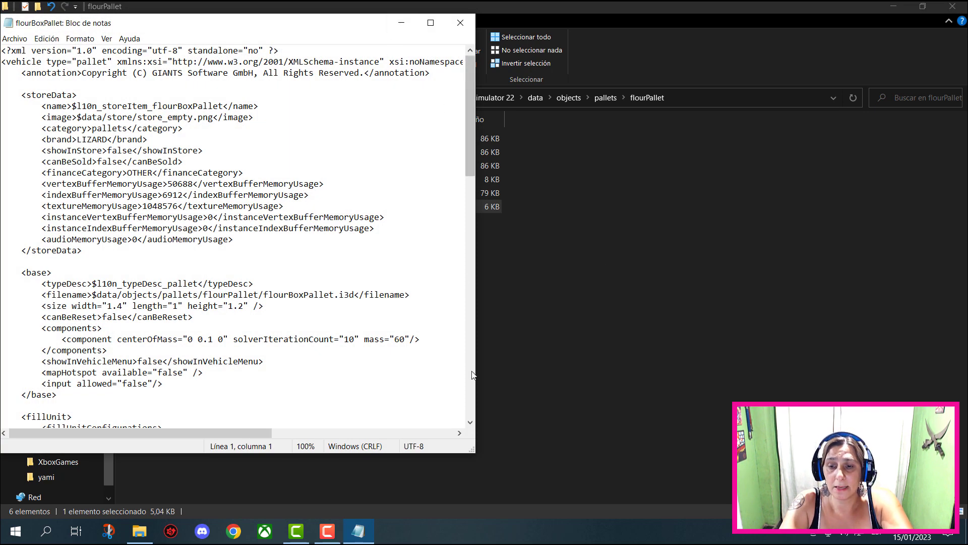
{"action": "left_click_drag", "start_coordinate": [298, 25], "coordinate": [408, 35]}
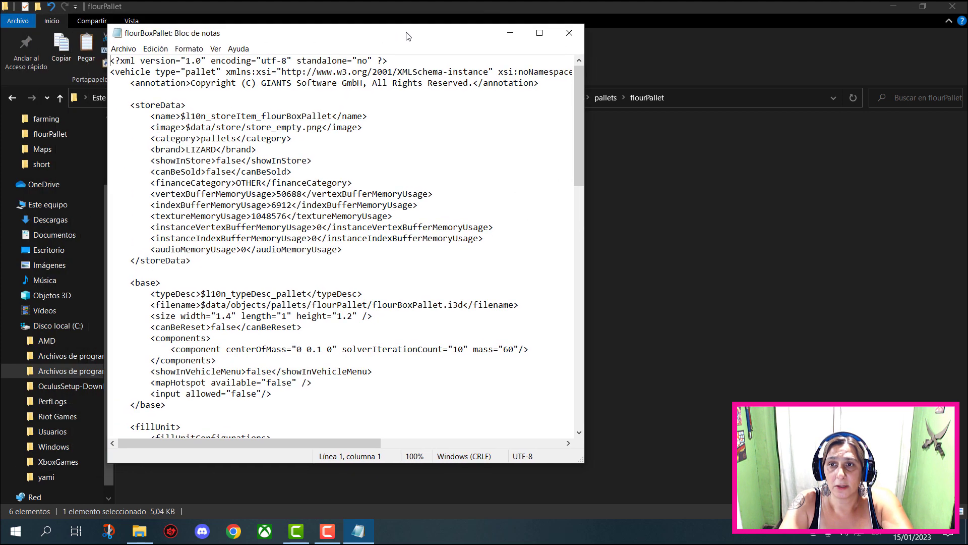
{"action": "left_click", "coordinate": [539, 33]}
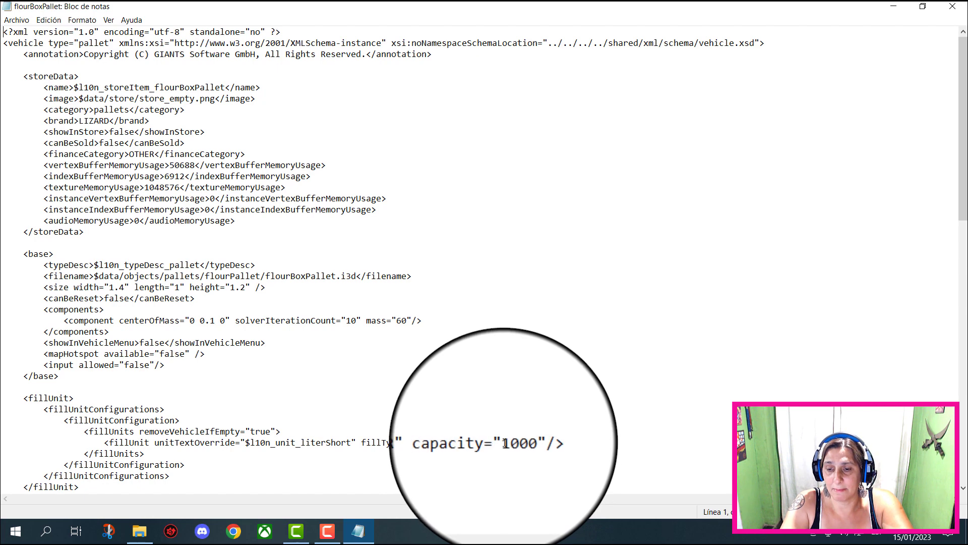
Step: Set the FLOUR fillUnit capacity to 5000, then close the file and save the changes
{"action": "left_click", "coordinate": [502, 443]}
{"action": "left_click_drag", "start_coordinate": [502, 443], "coordinate": [506, 442]}
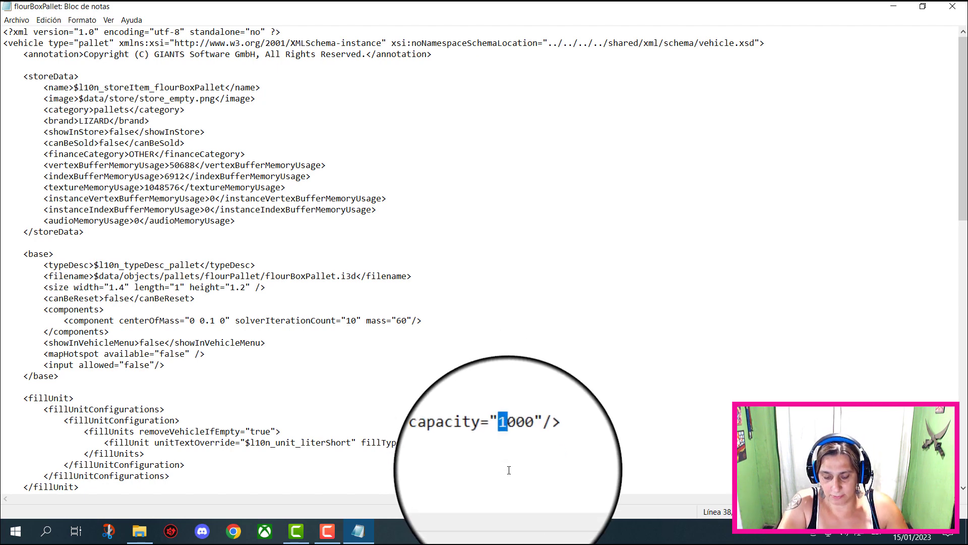
{"action": "type", "text": "5"}
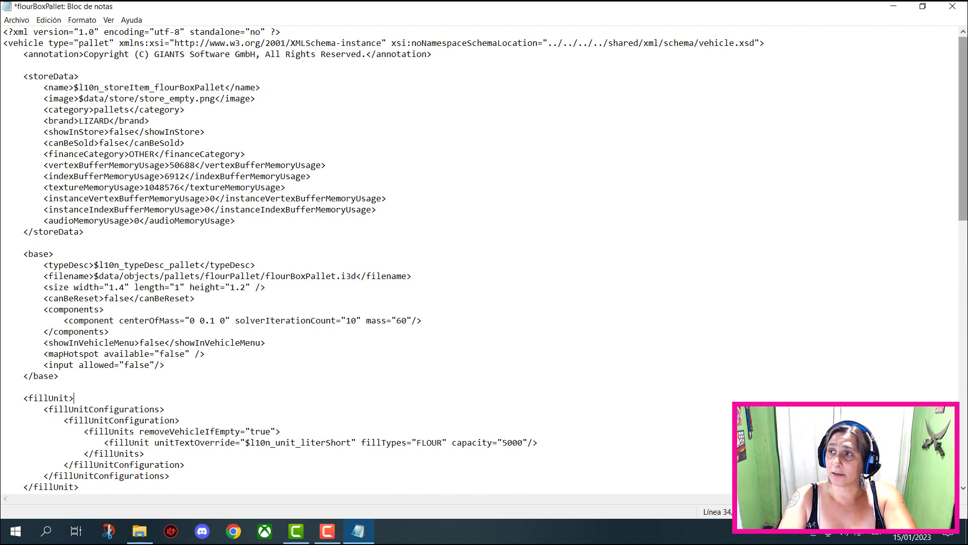
{"action": "left_click", "coordinate": [957, 10]}
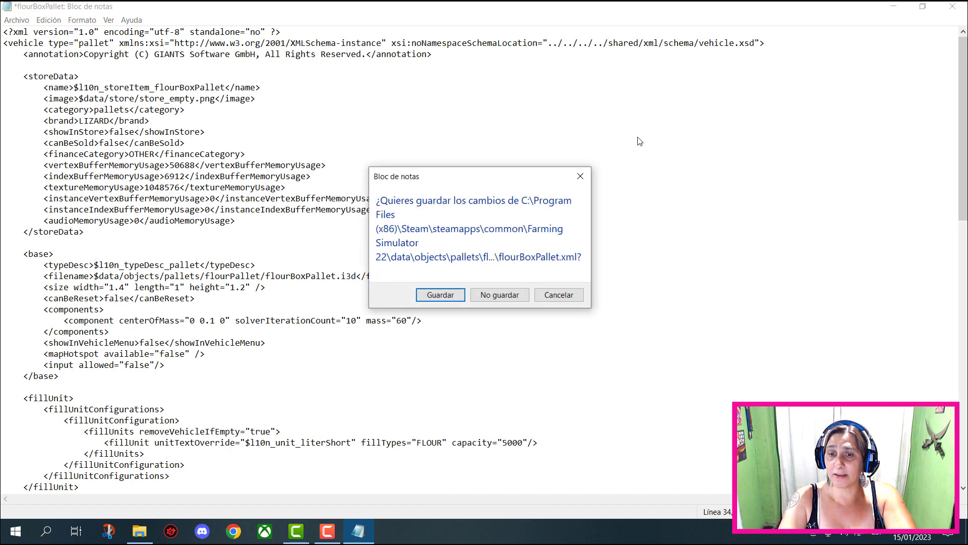
{"action": "left_click", "coordinate": [439, 296]}
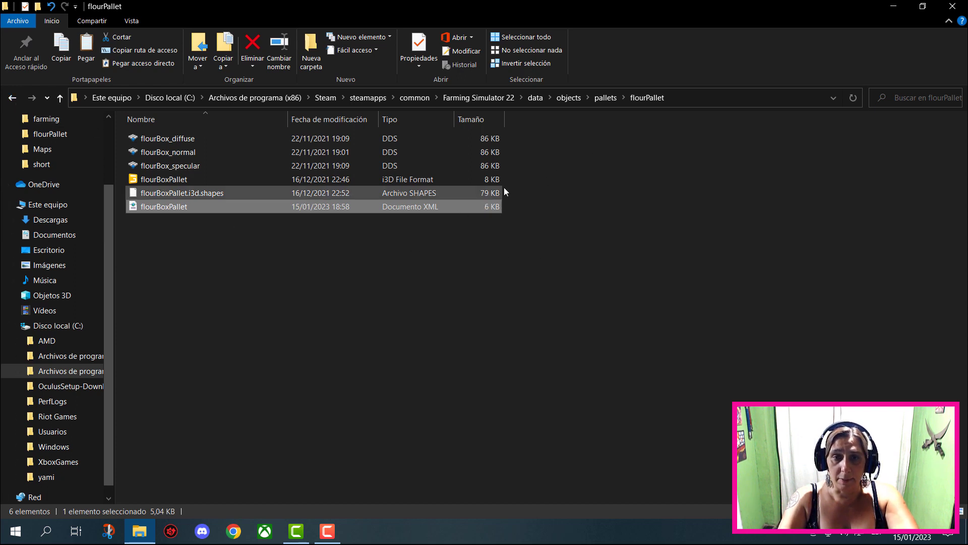
Step: Return to the pallets folder and look through the other product pallet folders
{"action": "left_click", "coordinate": [12, 99]}
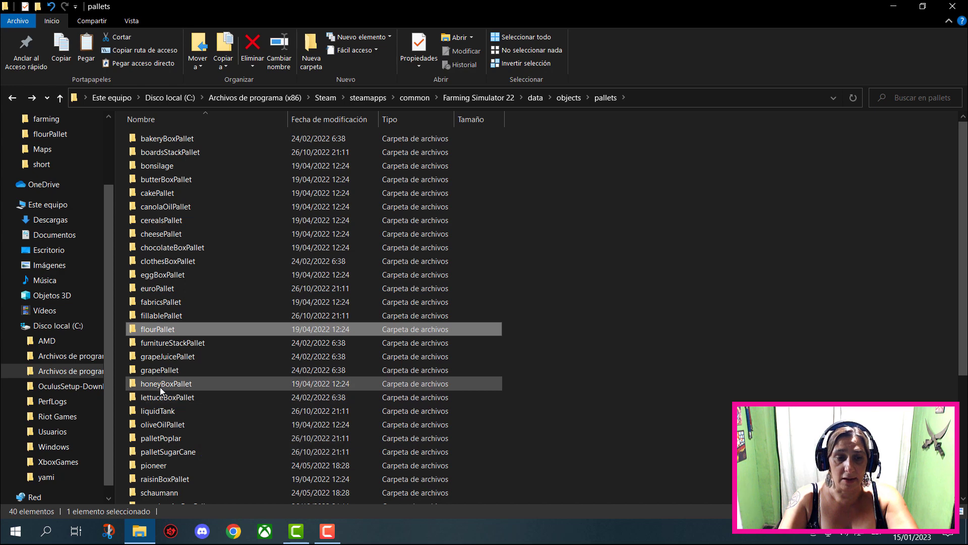
{"action": "mouse_move", "coordinate": [159, 386]}
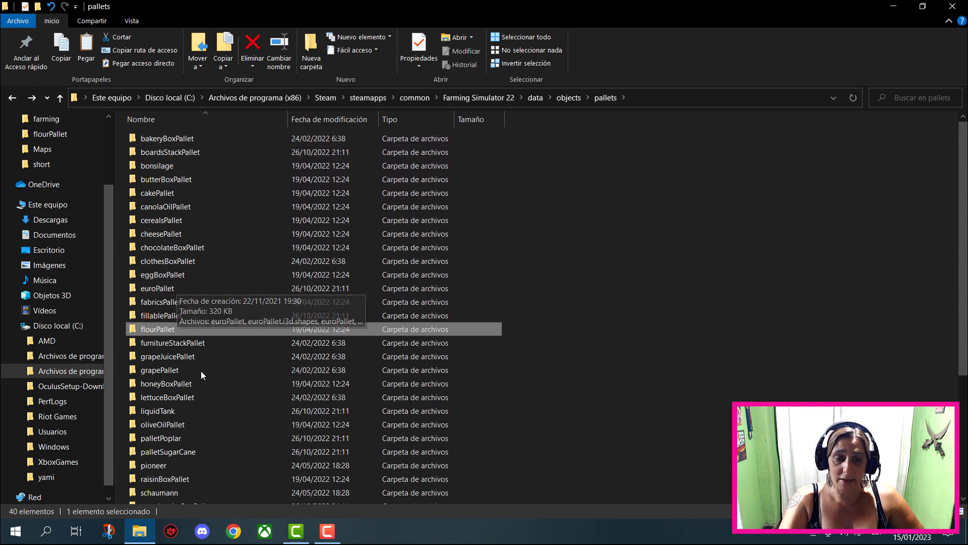
{"action": "scroll", "coordinate": [200, 370], "scroll_direction": "down", "scroll_amount": 2}
{"action": "scroll", "coordinate": [200, 348], "scroll_direction": "down", "scroll_amount": 1}
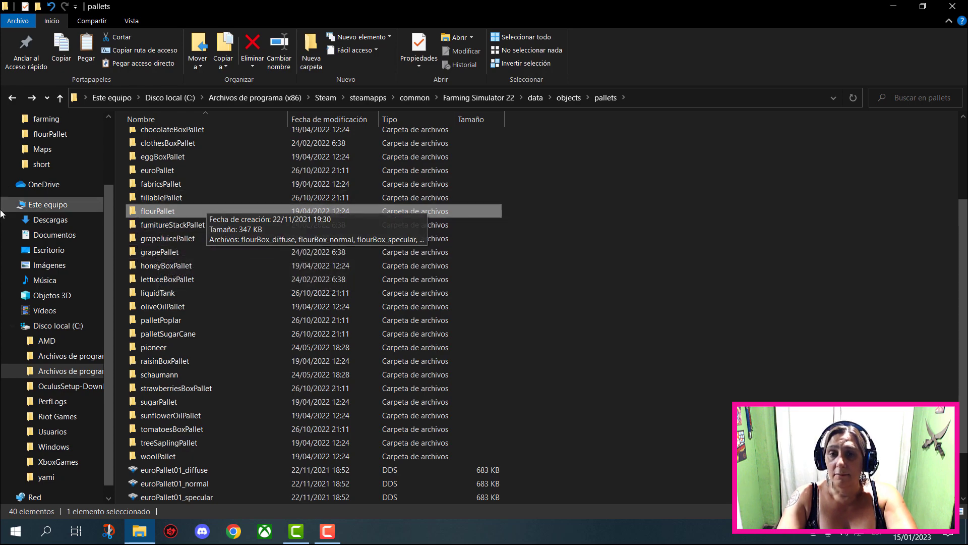
Step: Switch from File Explorer to Farming Simulator 22 and show the Producción category of the Construcción mode
{"action": "left_click", "coordinate": [952, 6]}
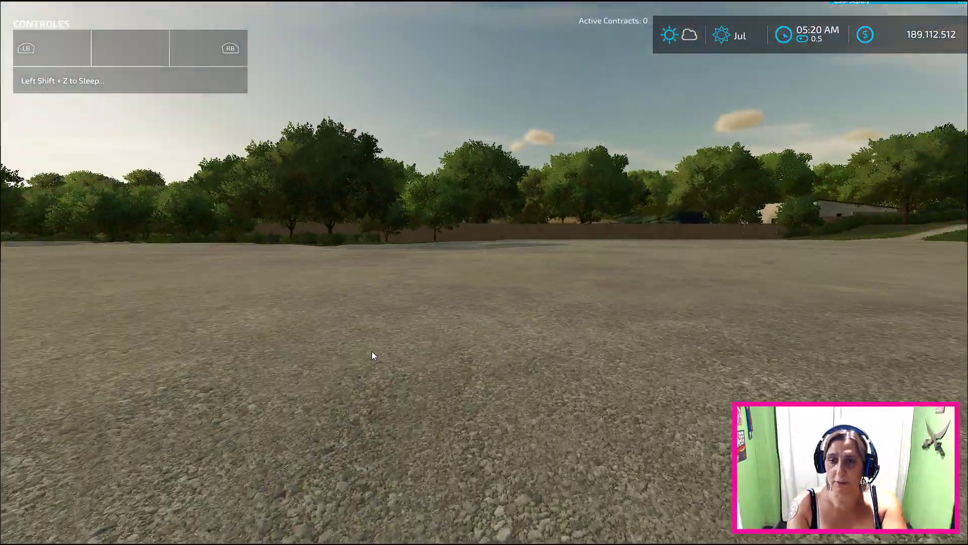
{"action": "key", "text": "w"}
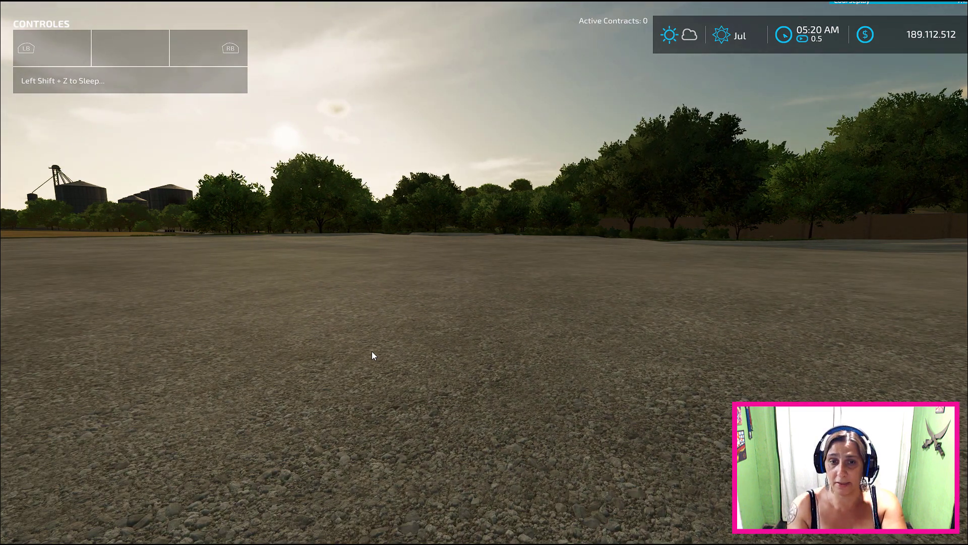
{"action": "key", "text": "p"}
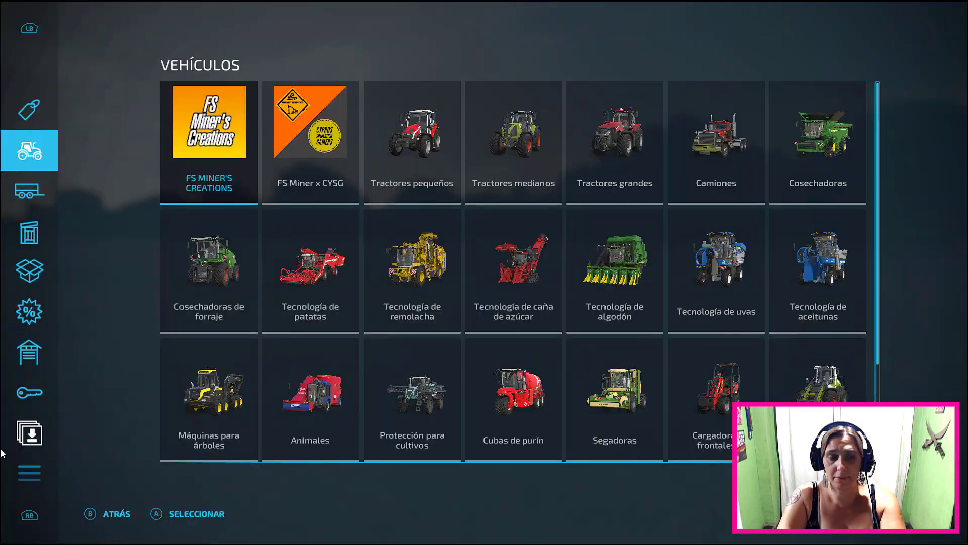
{"action": "left_click", "coordinate": [32, 465]}
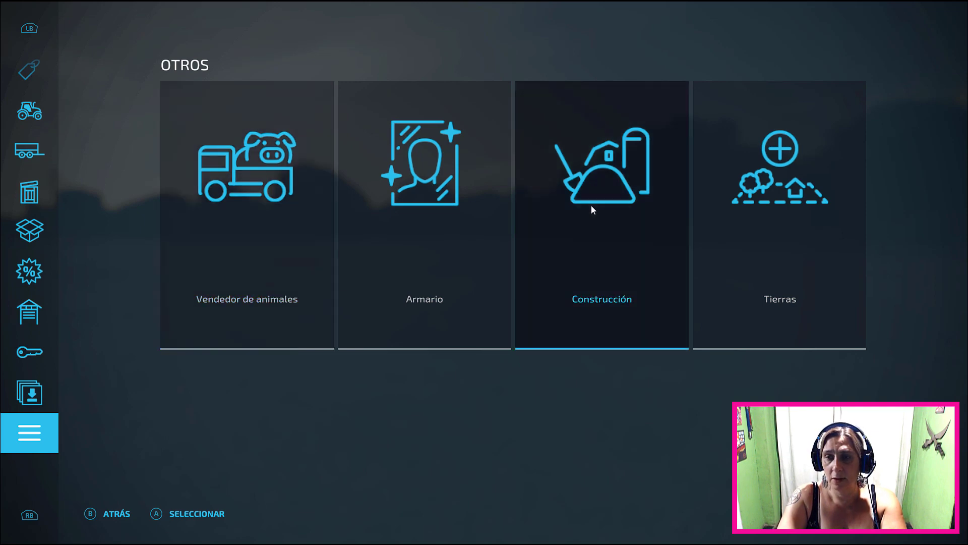
{"action": "left_click", "coordinate": [591, 205]}
{"action": "left_click", "coordinate": [343, 380]}
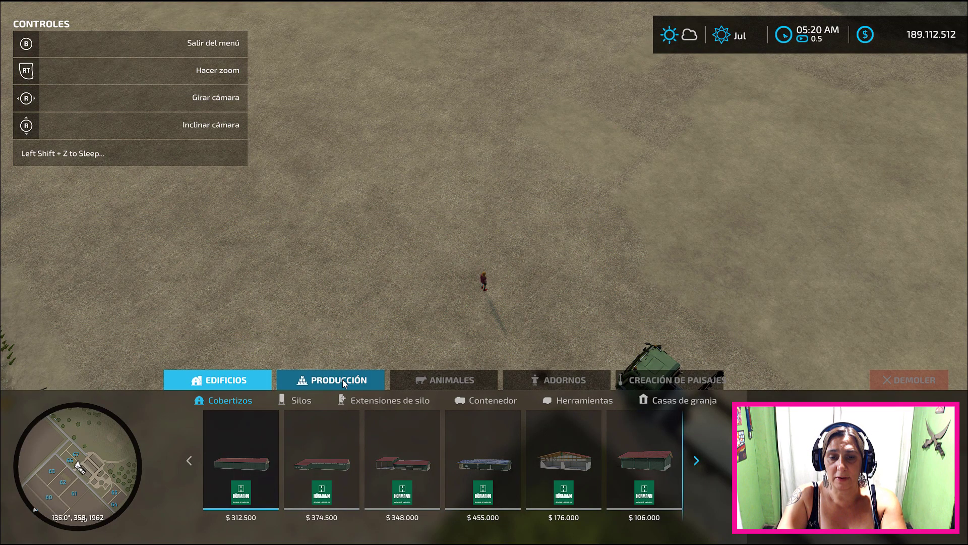
Step: Place the $96.000 grain mill factory on the open gravel lot behind the parked truck and leave construction mode
{"action": "scroll", "coordinate": [491, 460], "scroll_direction": "down", "scroll_amount": 3}
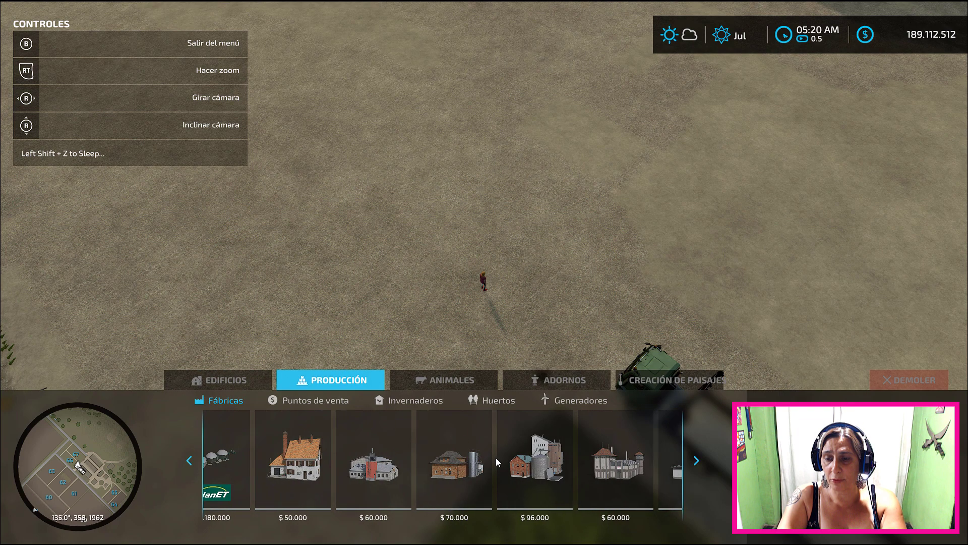
{"action": "left_click", "coordinate": [544, 474]}
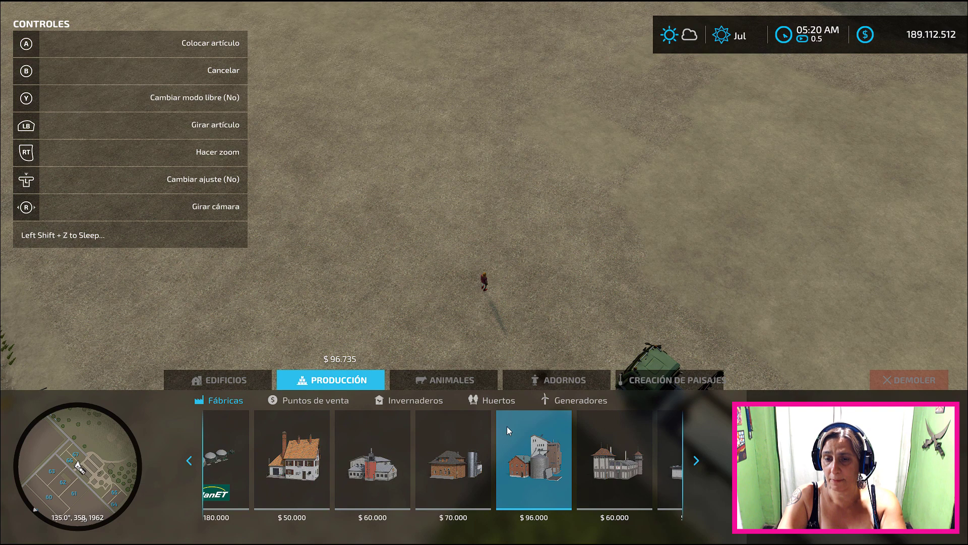
{"action": "scroll", "coordinate": [423, 182], "scroll_direction": "down", "scroll_amount": 5}
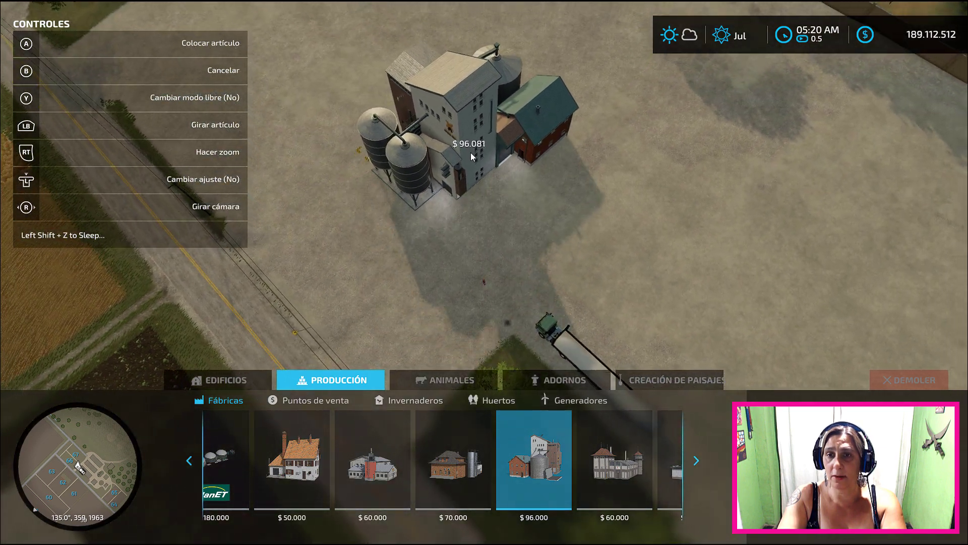
{"action": "left_click", "coordinate": [494, 150]}
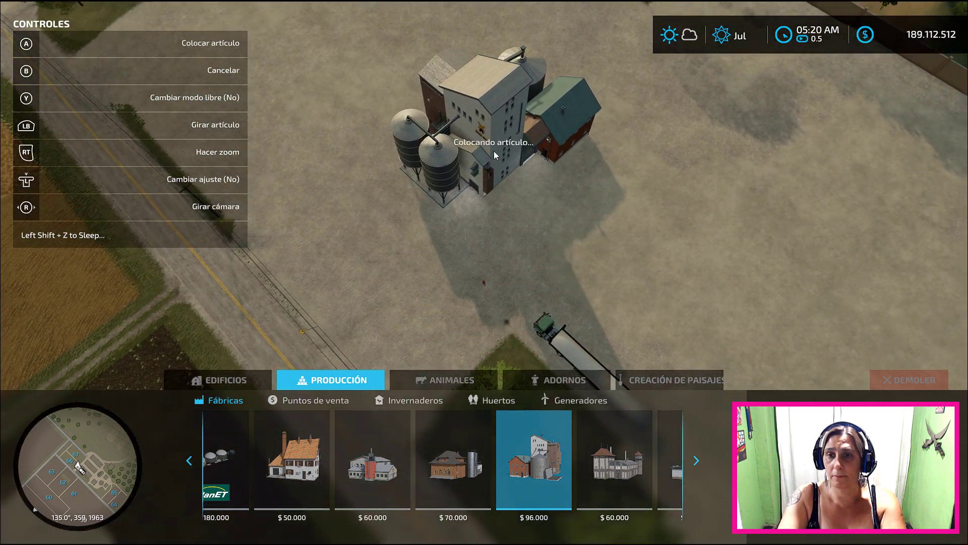
{"action": "right_click", "coordinate": [569, 222]}
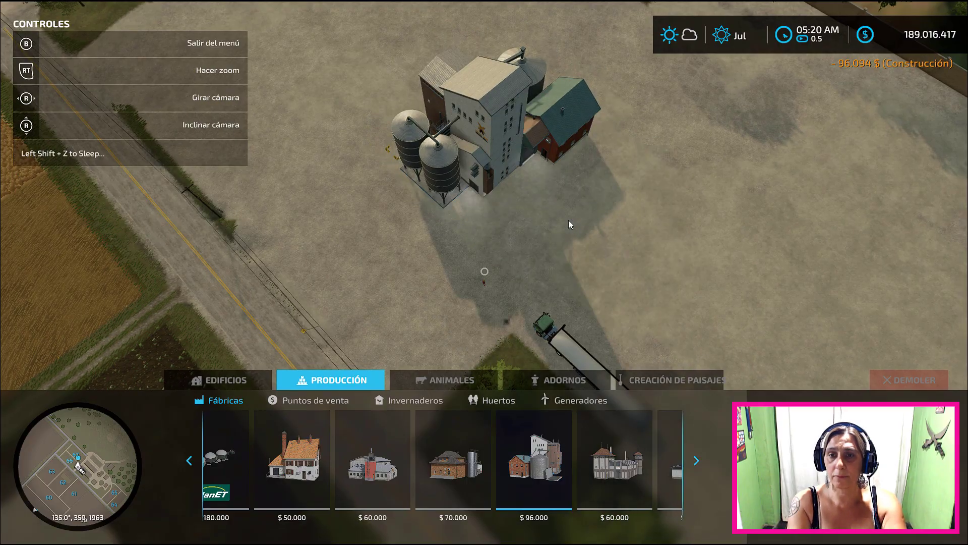
{"action": "key", "text": "Escape"}
Step: Walk around the mill to the wrench marker by the blue-framed door and choose Producción Abierta for Molino de Grano
{"action": "key", "text": "w"}
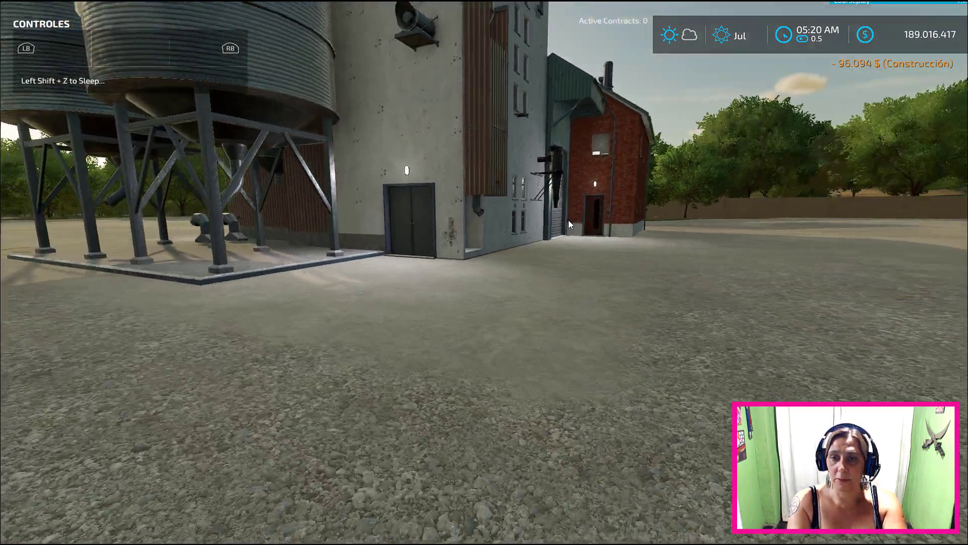
{"action": "key", "text": "a"}
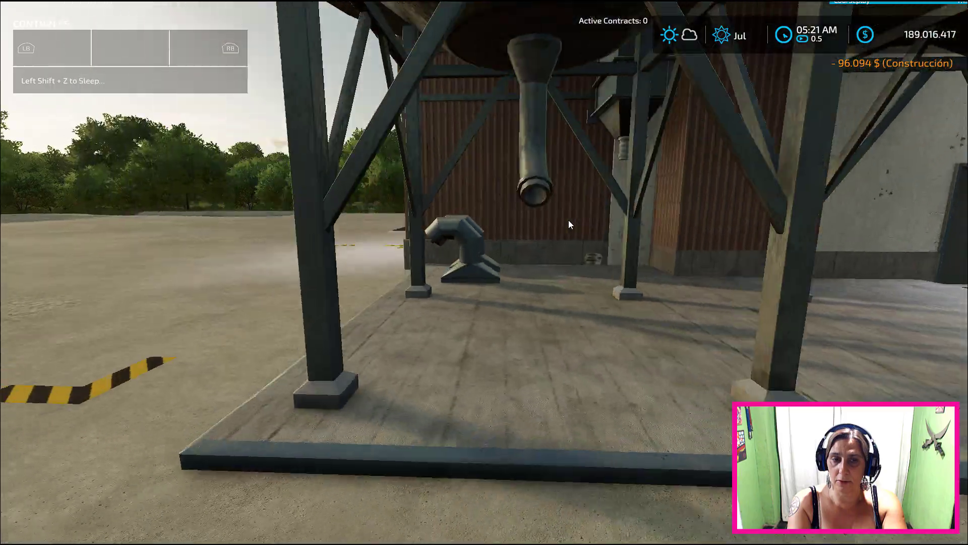
{"action": "key", "text": "a"}
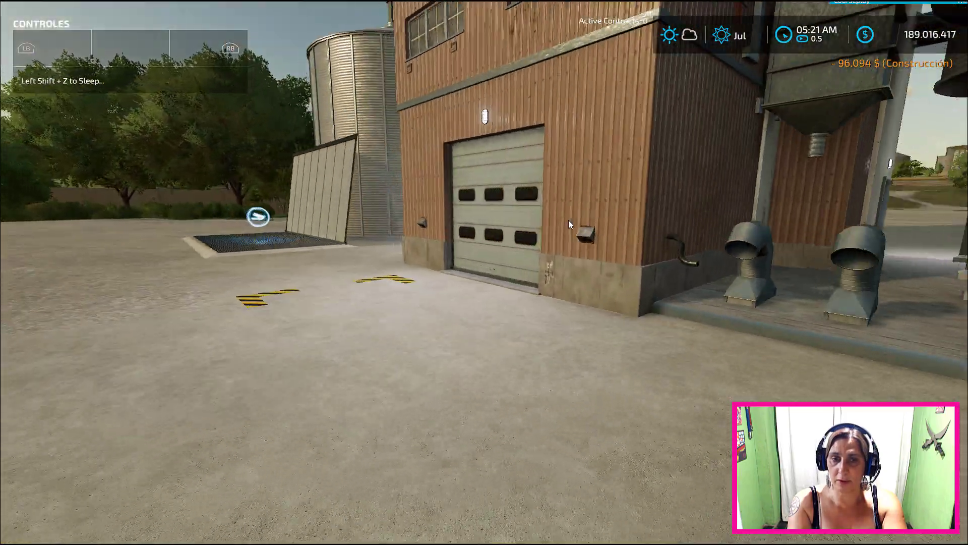
{"action": "key", "text": "a"}
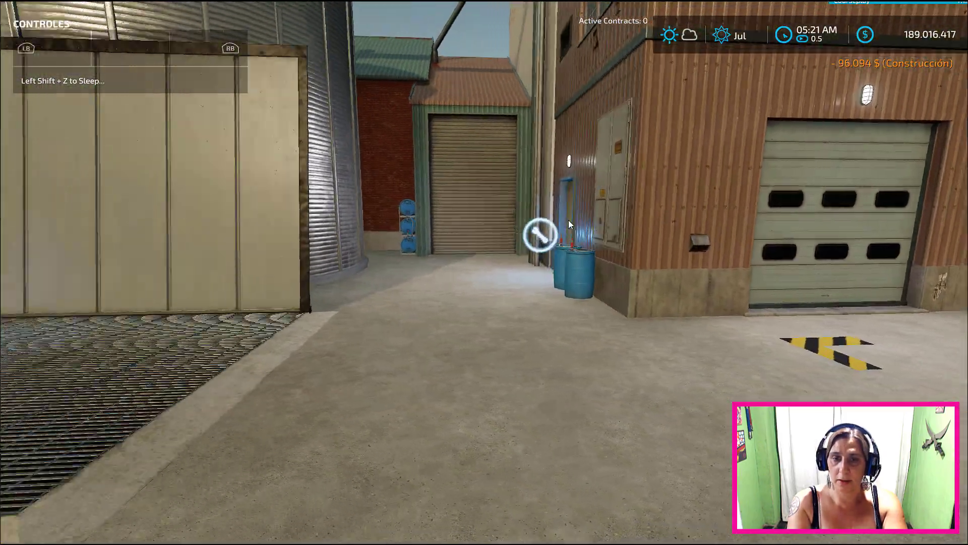
{"action": "key", "text": "w"}
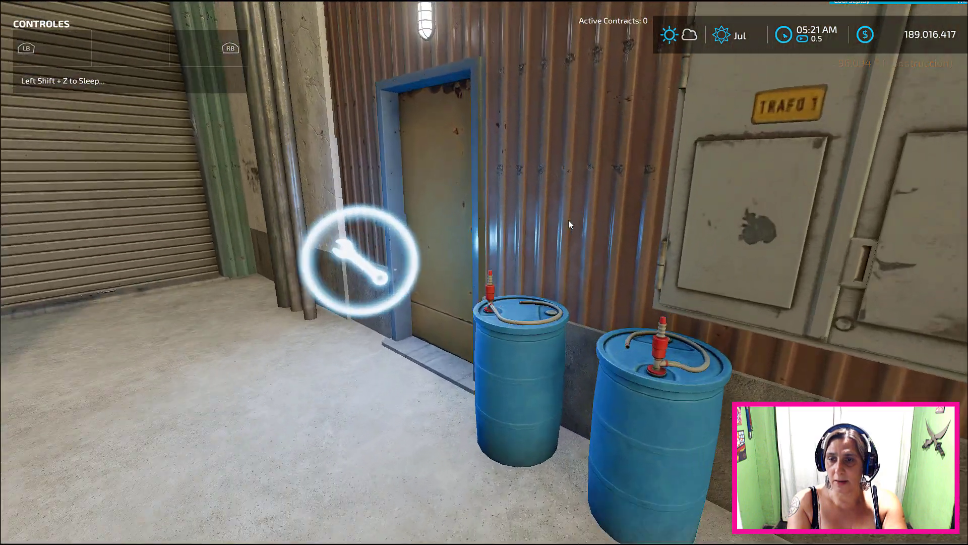
{"action": "key", "text": "r"}
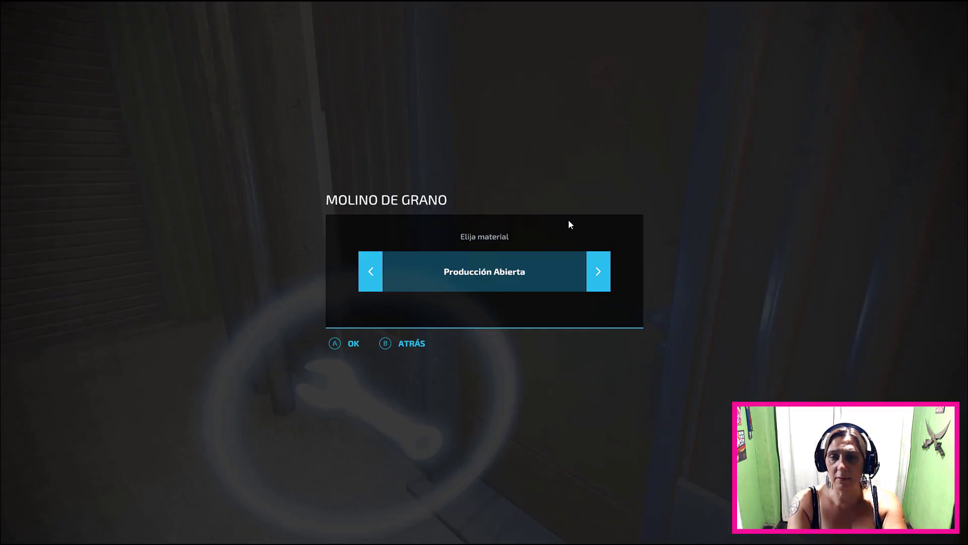
{"action": "key", "text": "Return"}
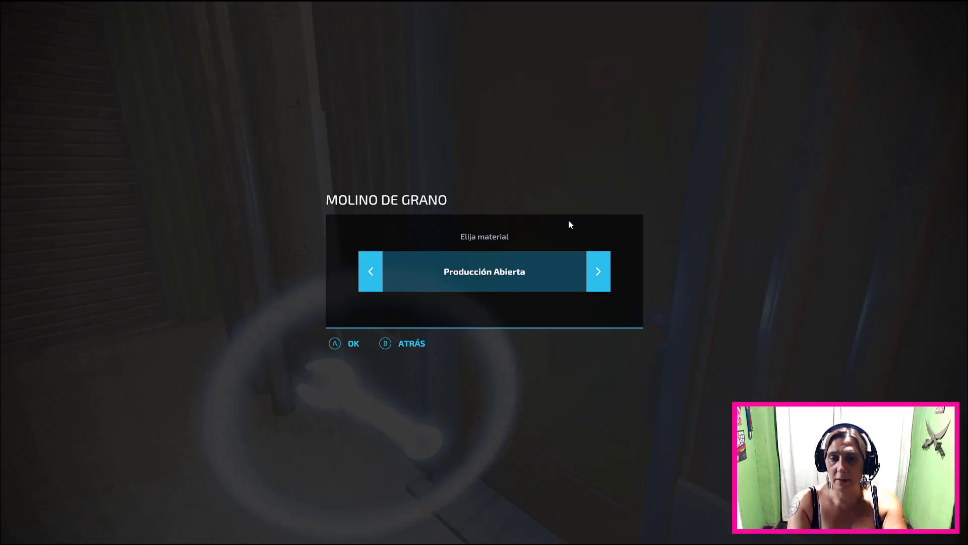
{"action": "key", "text": "Return"}
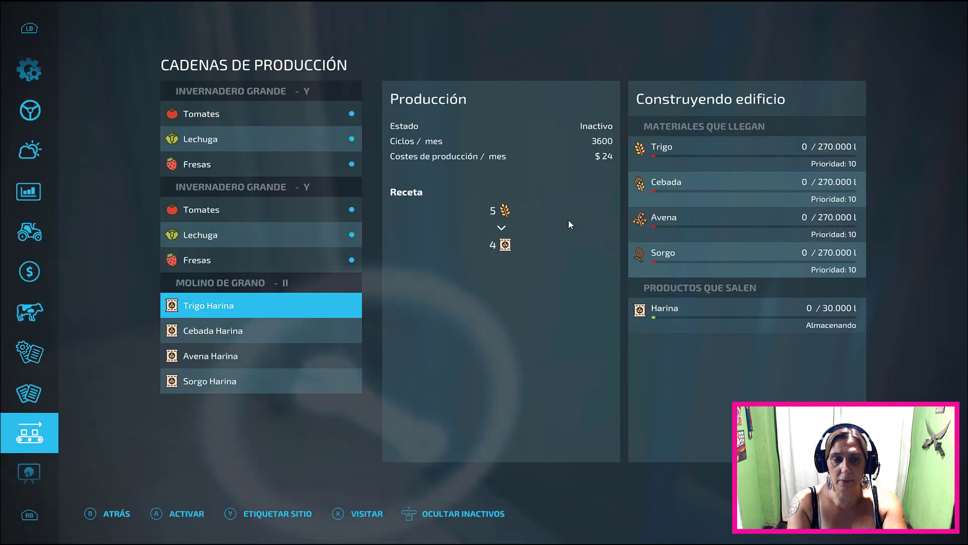
Step: Activate the Trigo Harina, Cebada Harina, Avena Harina and Sorgo Harina productions of the Molino de Grano
{"action": "key", "text": "Return"}
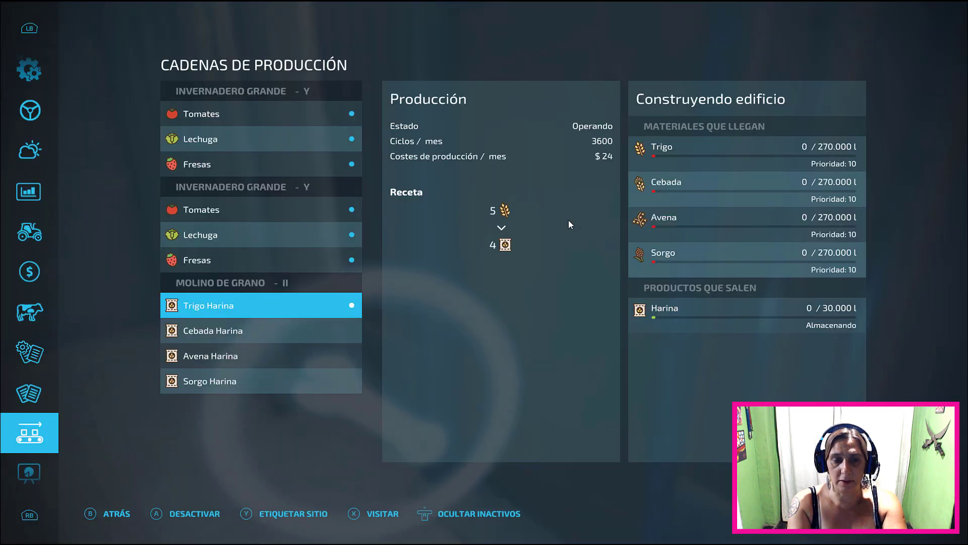
{"action": "key", "text": "Down"}
{"action": "key", "text": "Return"}
{"action": "key", "text": "Down"}
{"action": "key", "text": "Return"}
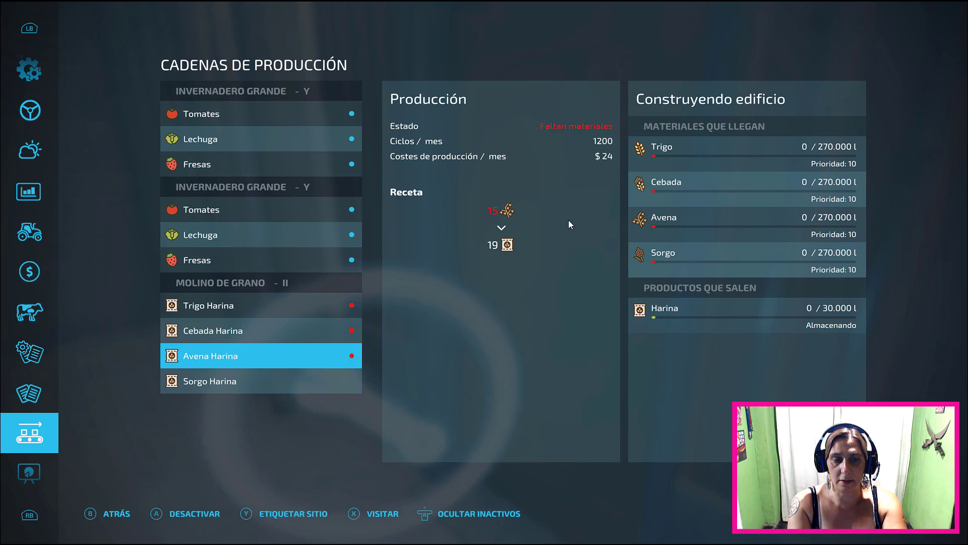
{"action": "key", "text": "Down"}
{"action": "key", "text": "Return"}
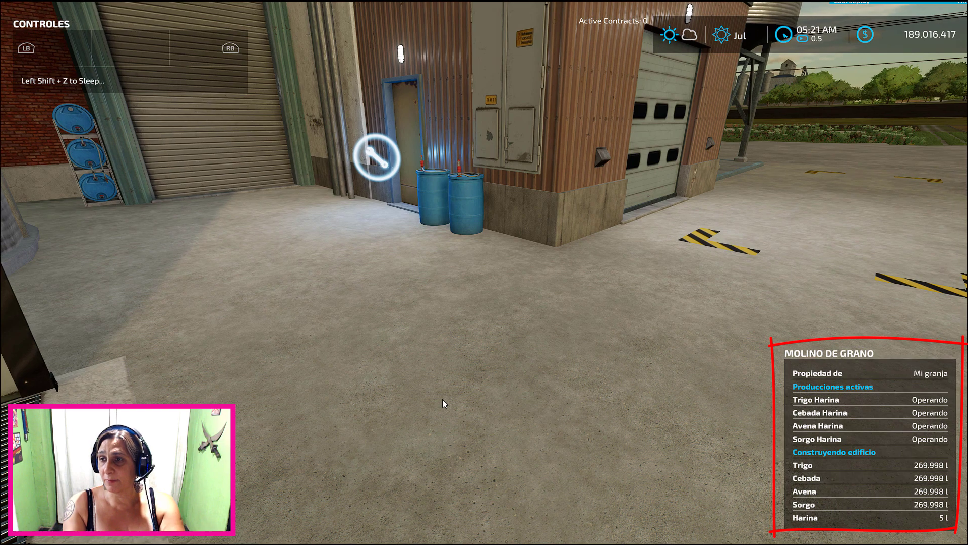
Step: Check the Molino de Grano's production and storage readout, and walk back to the wrench marker at its door
{"action": "key", "text": "d"}
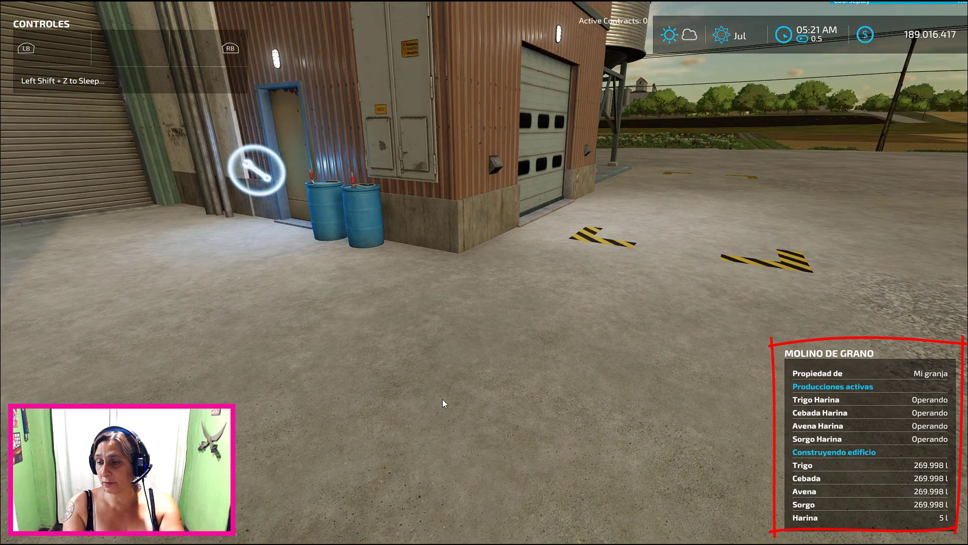
{"action": "key", "text": "a"}
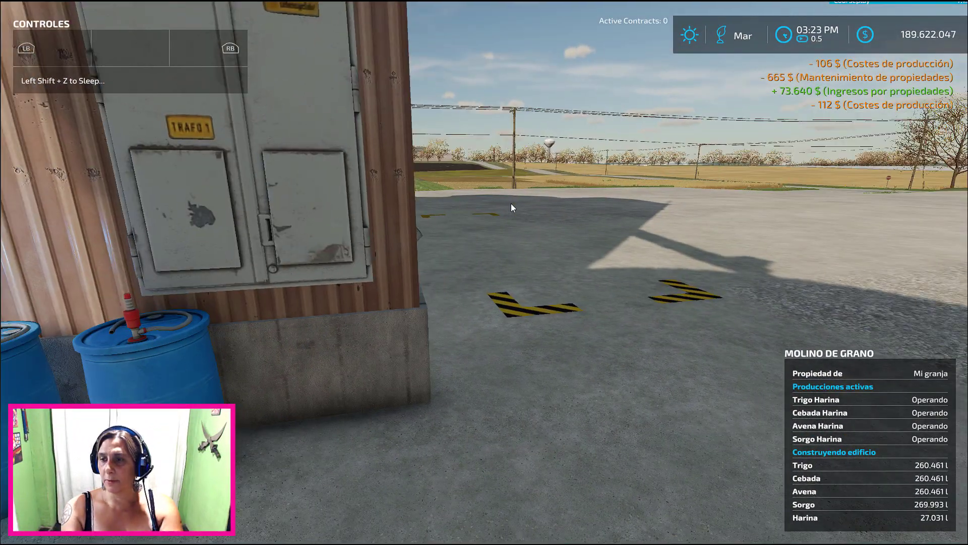
{"action": "key", "text": "a"}
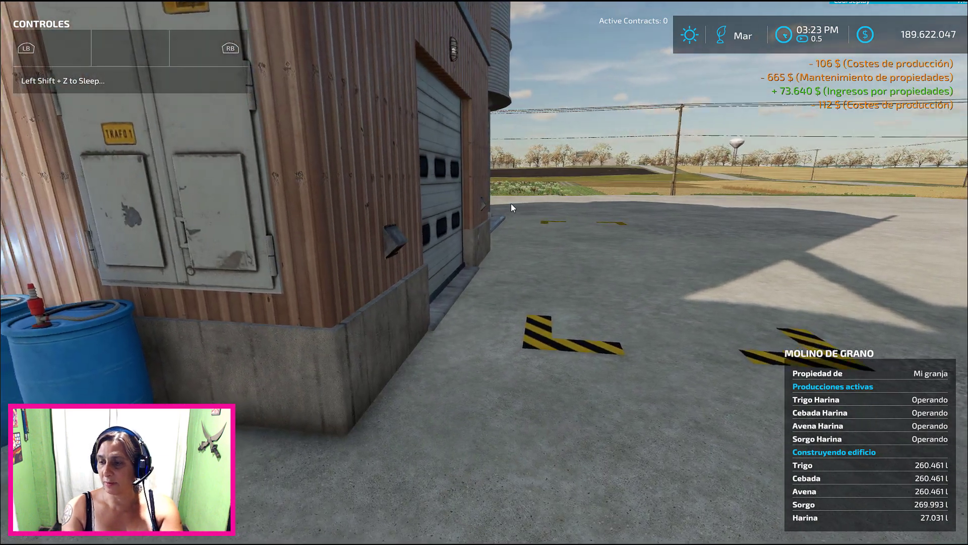
{"action": "key", "text": "a"}
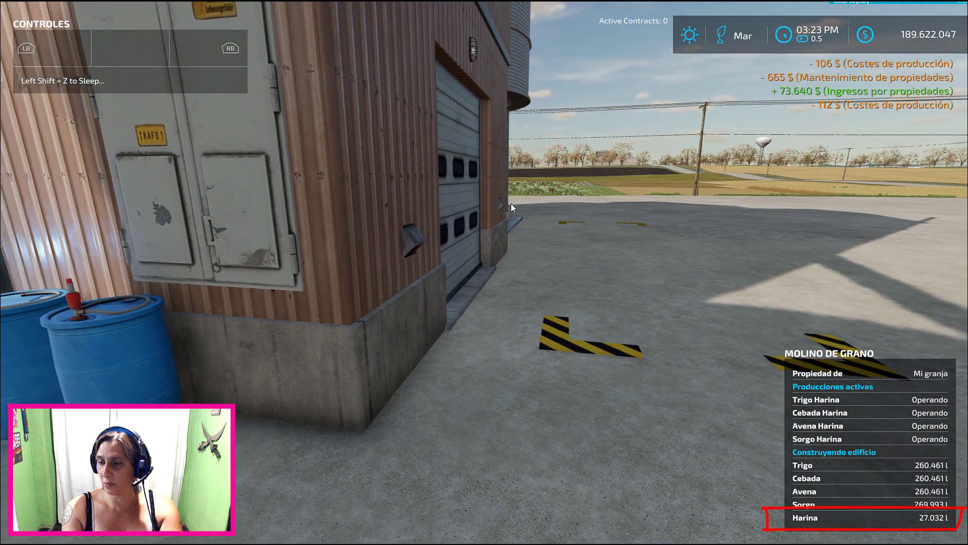
{"action": "key", "text": "a"}
{"action": "key", "text": "w"}
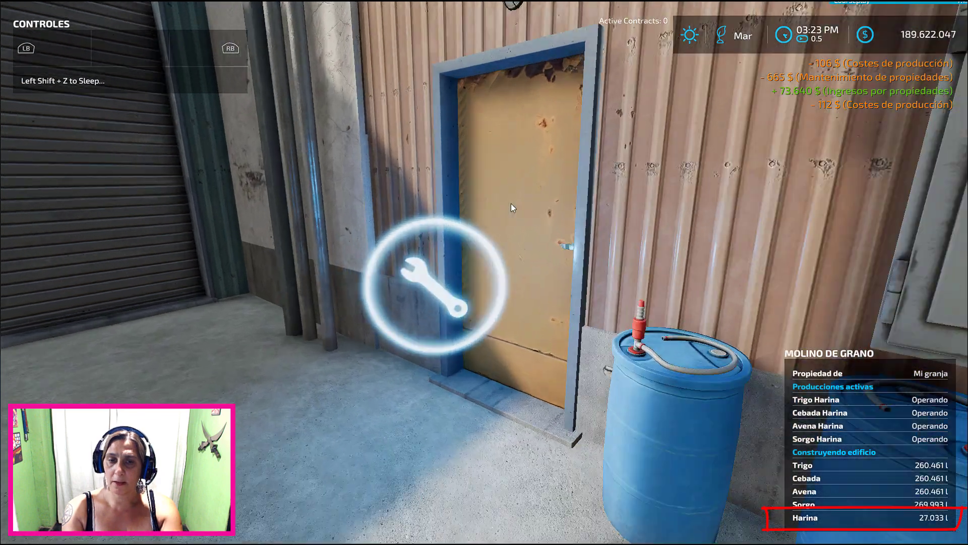
{"action": "key", "text": "r"}
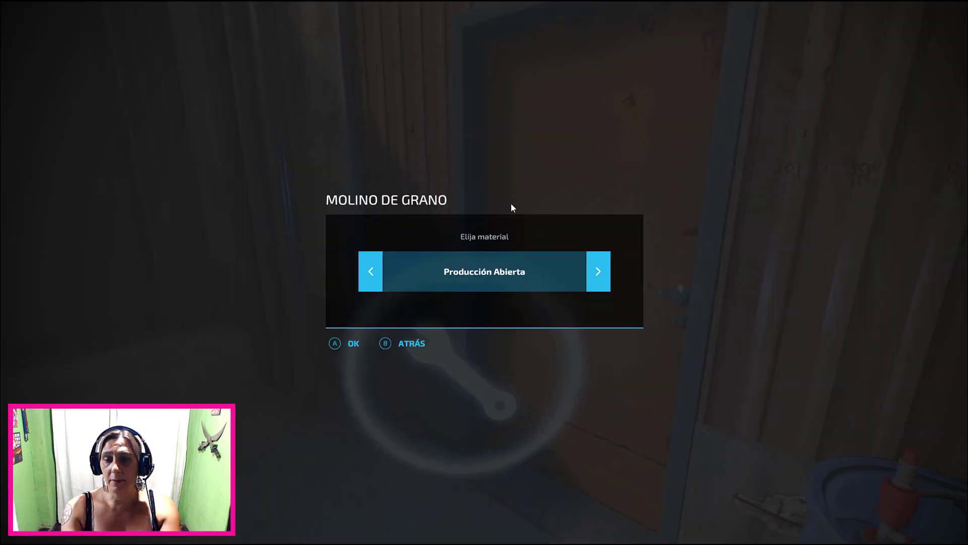
{"action": "key", "text": "Return"}
{"action": "key", "text": "Escape"}
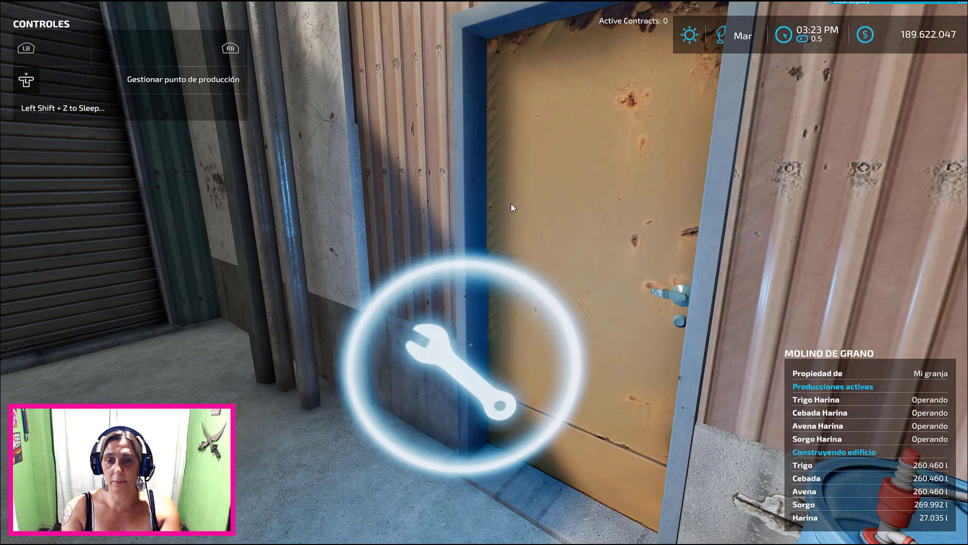
Step: Choose Harina as the material to take out of the Molino de Grano
{"action": "key", "text": "r"}
{"action": "key", "text": "Left"}
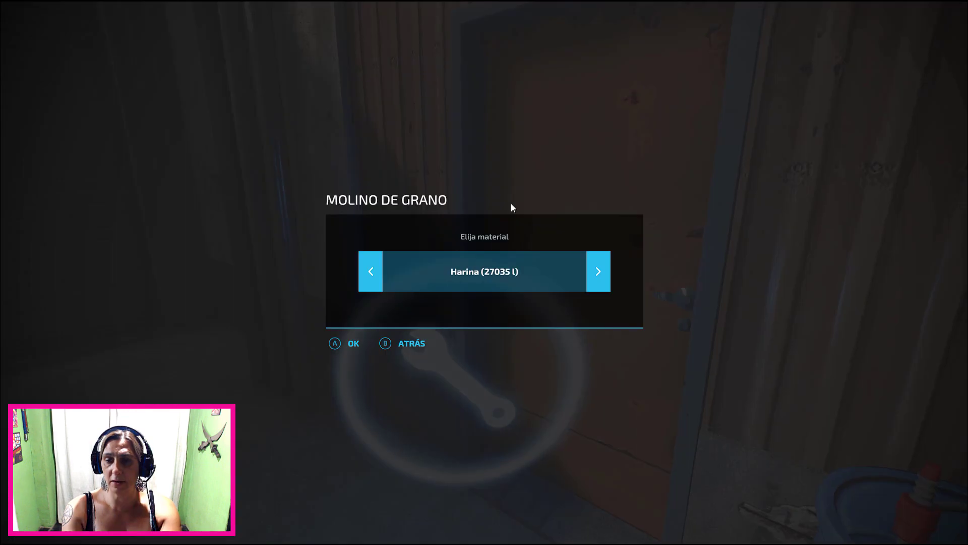
{"action": "key", "text": "Right"}
{"action": "key", "text": "Left"}
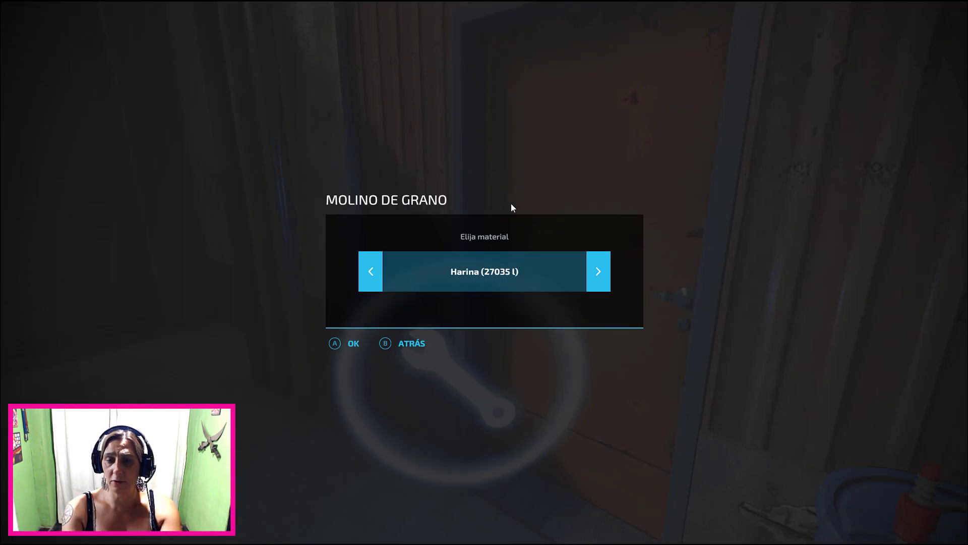
{"action": "key", "text": "Return"}
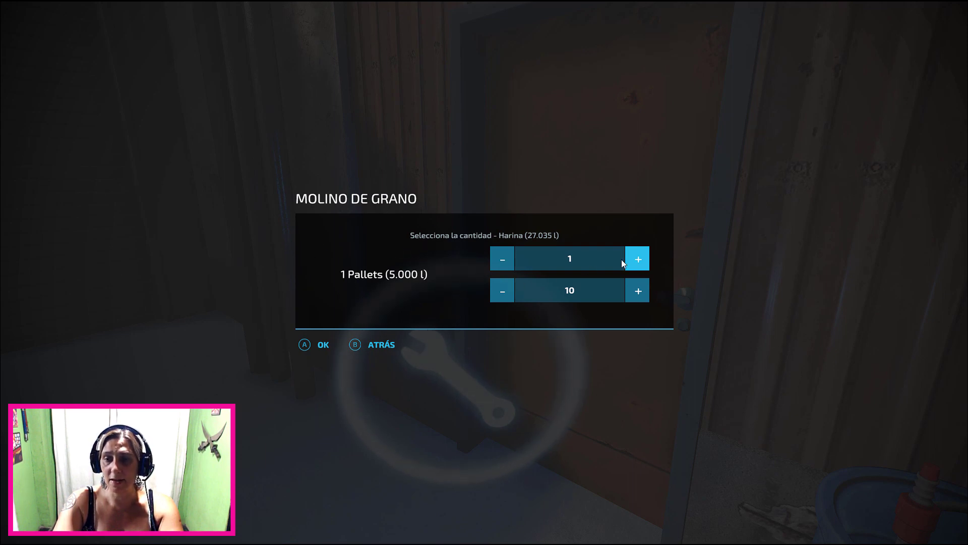
Step: Raise the amount of Harina to take out to 6 pallets
{"action": "left_click", "coordinate": [637, 260]}
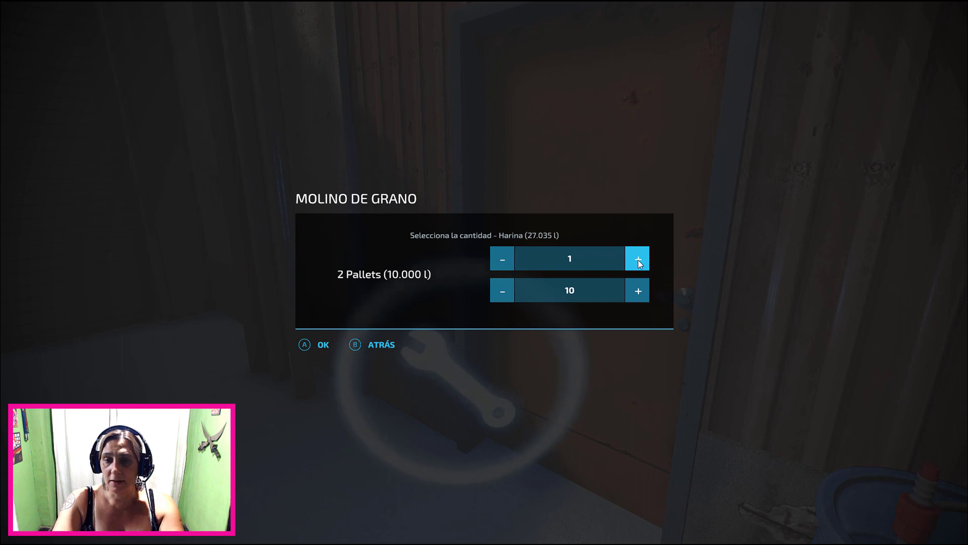
{"action": "left_click", "coordinate": [637, 259]}
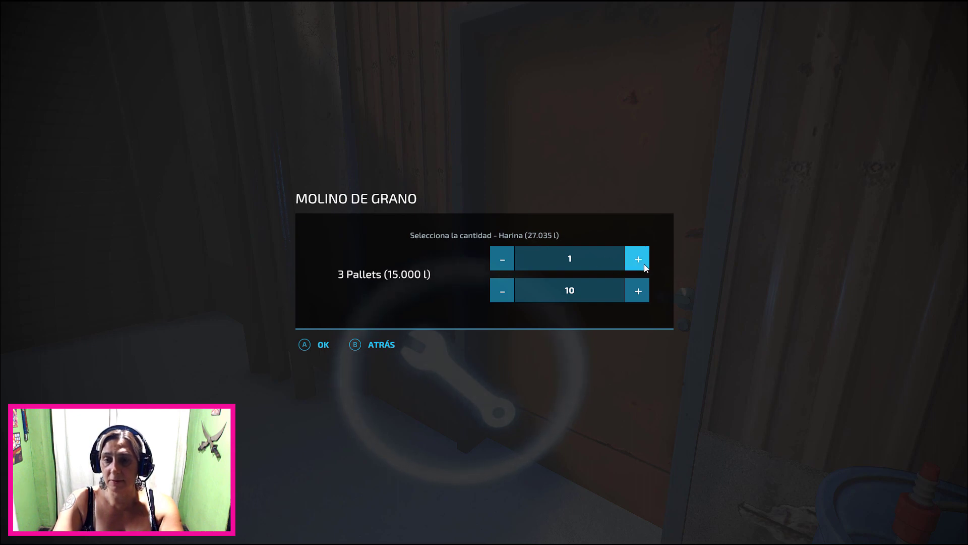
{"action": "left_click", "coordinate": [644, 265]}
{"action": "left_click", "coordinate": [644, 264]}
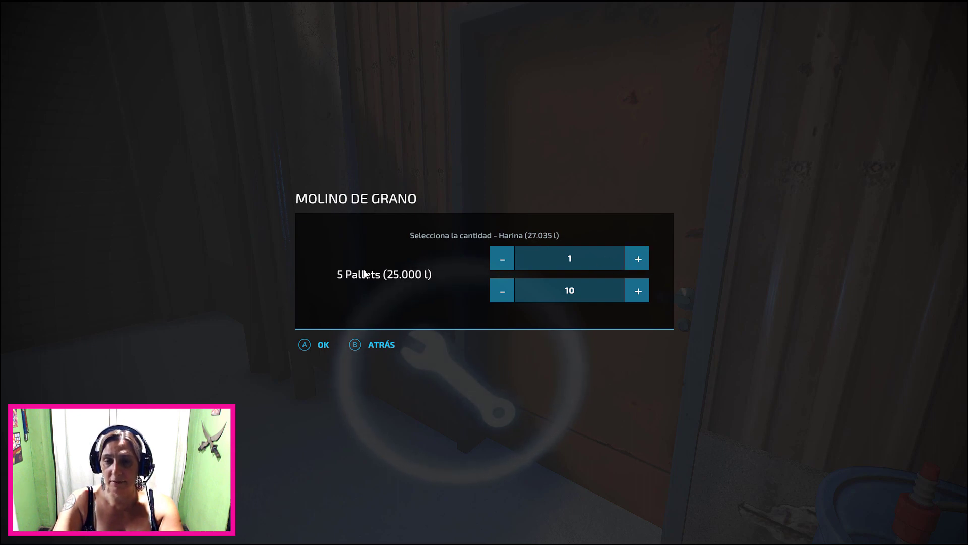
{"action": "left_click", "coordinate": [637, 260]}
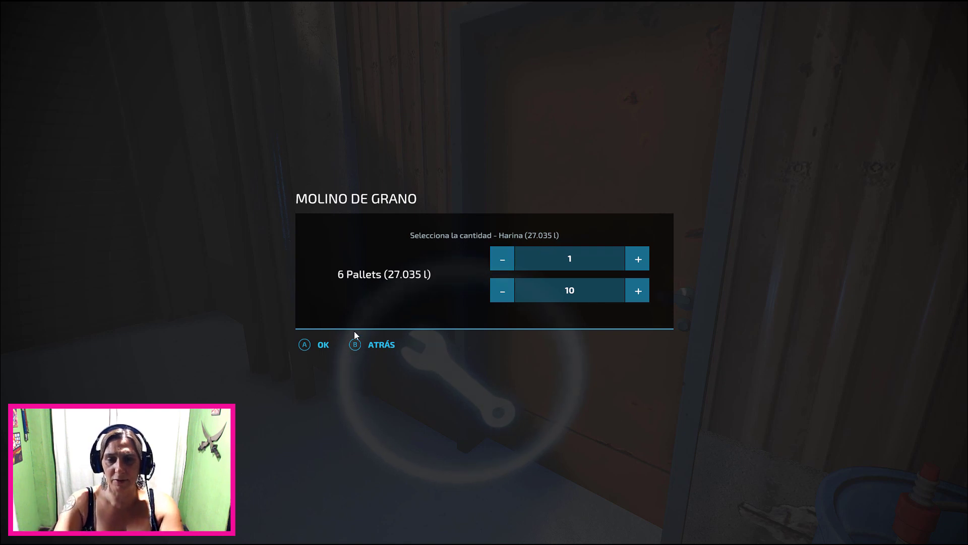
Step: Confirm taking out the 6 pallets of Harina and look along the row of pallets outside the Molino de Grano
{"action": "left_click", "coordinate": [325, 344]}
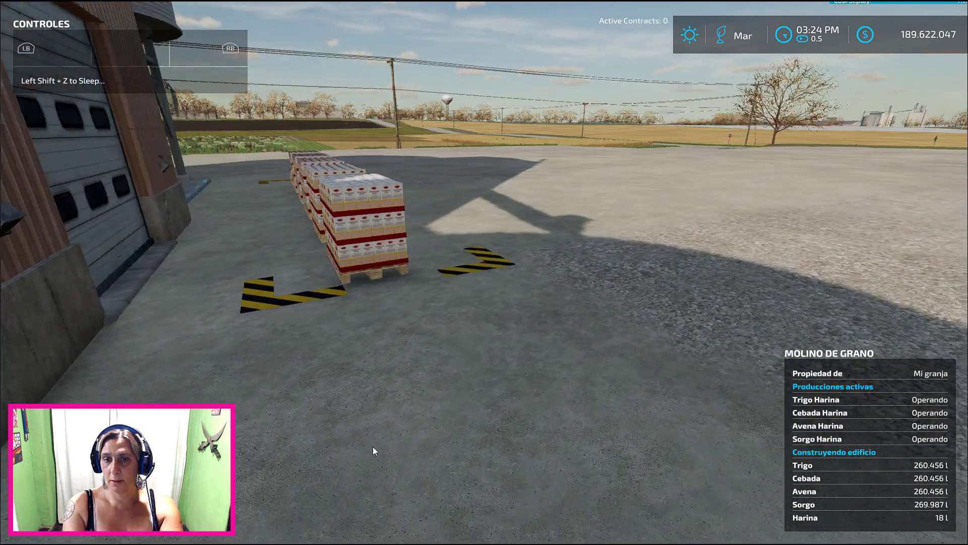
{"action": "key", "text": "w"}
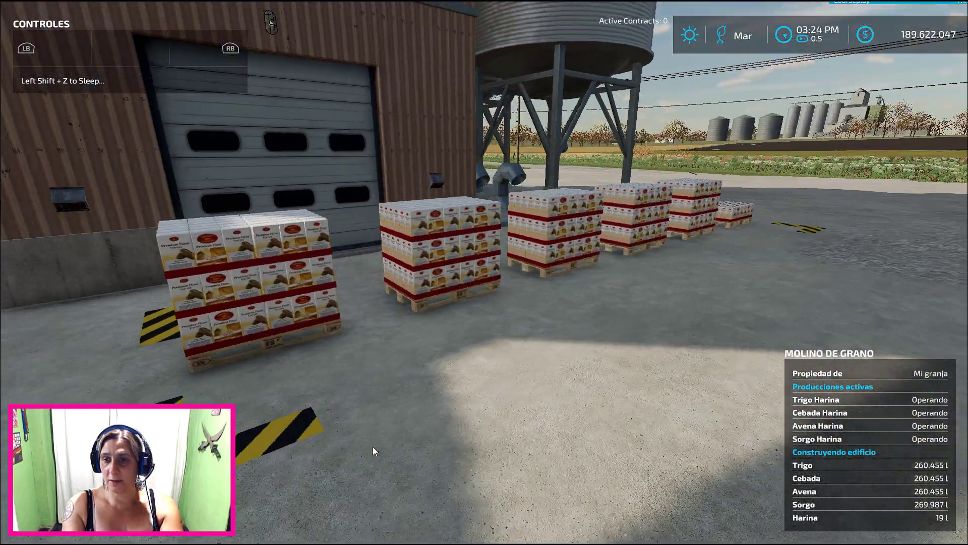
{"action": "key", "text": "s"}
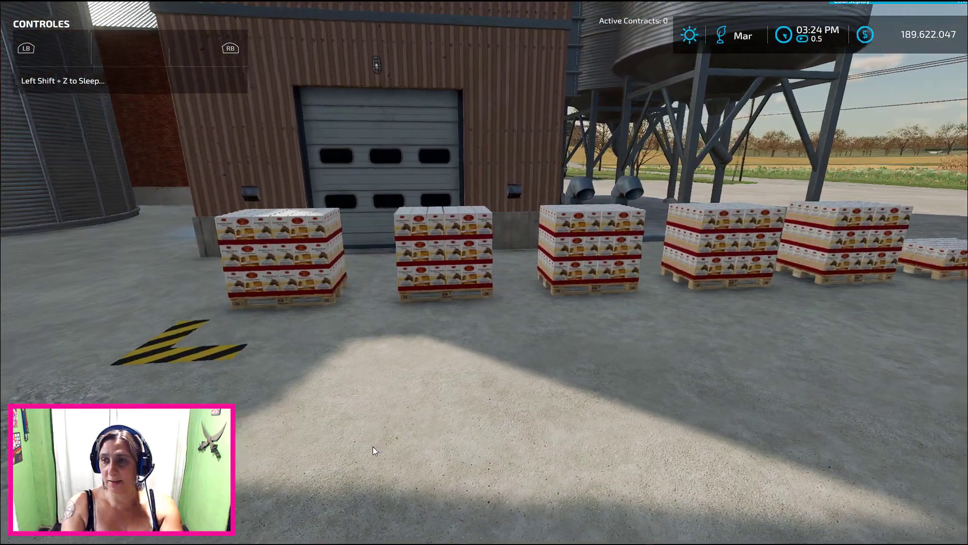
{"action": "key", "text": "d"}
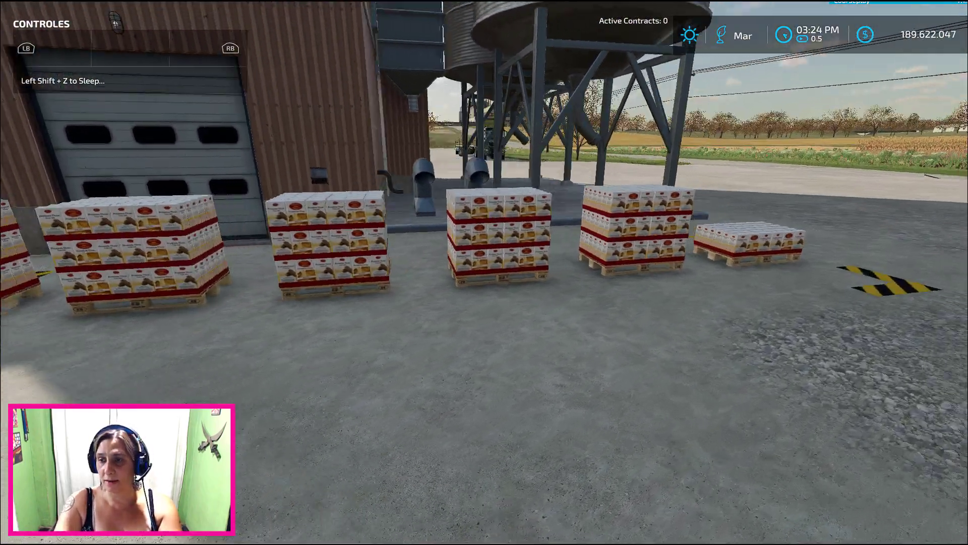
{"action": "key", "text": "s"}
{"action": "key", "text": "w"}
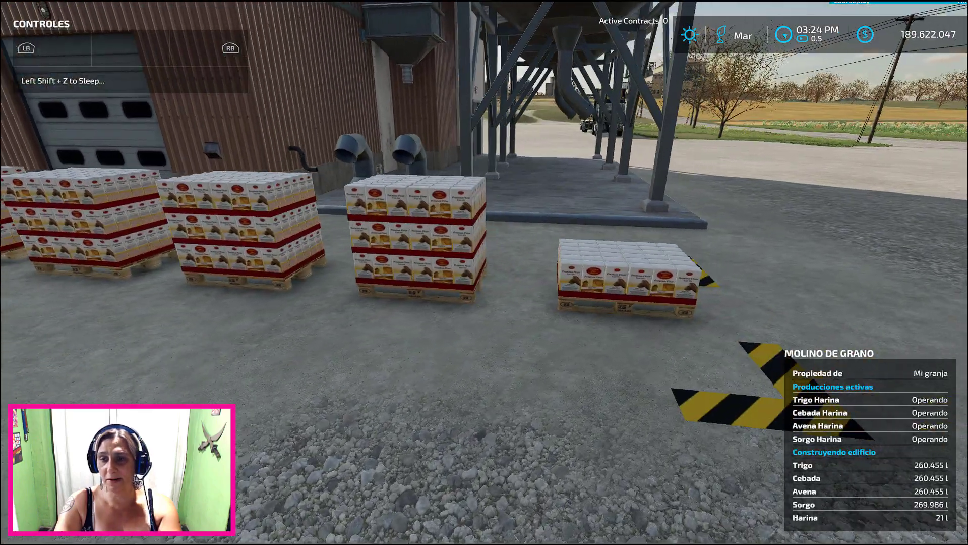
Step: Inspect the mass and Harina contents of the partly filled pallet and of the full pallet beside it
{"action": "key", "text": "w"}
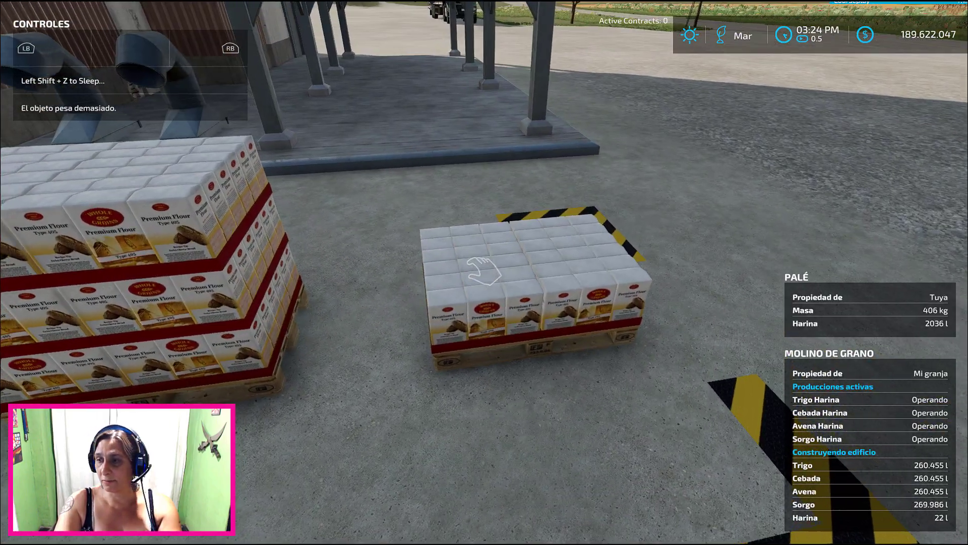
{"action": "key", "text": "s"}
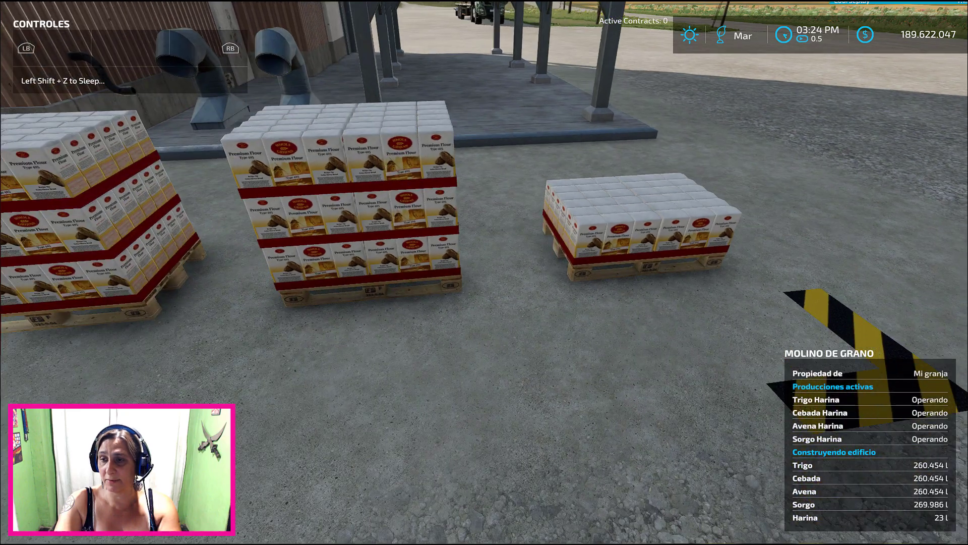
{"action": "key", "text": "w"}
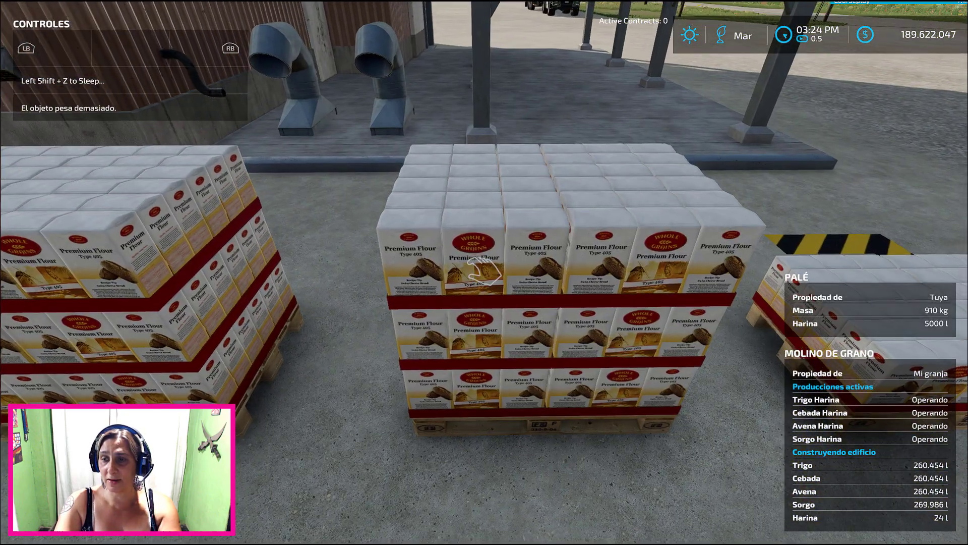
{"action": "key", "text": "a"}
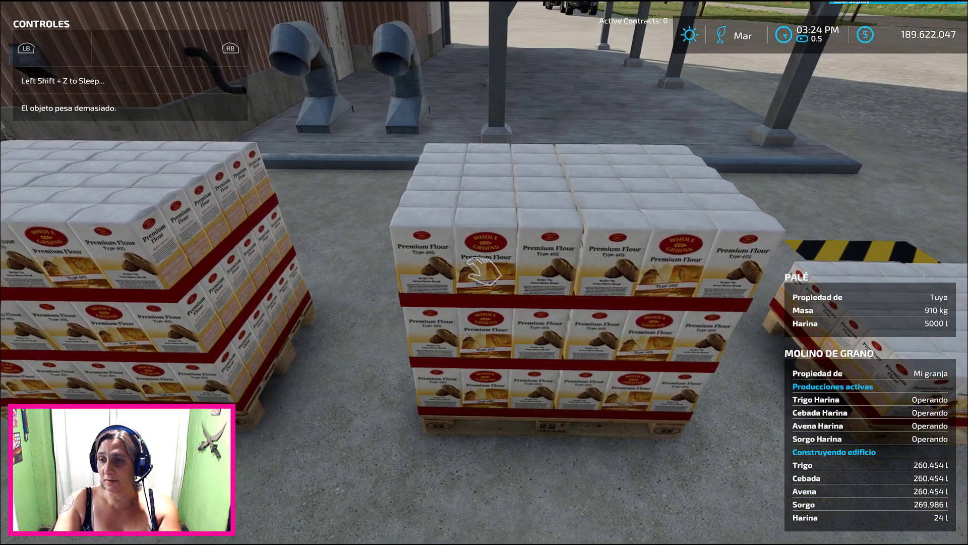
{"action": "key", "text": "a"}
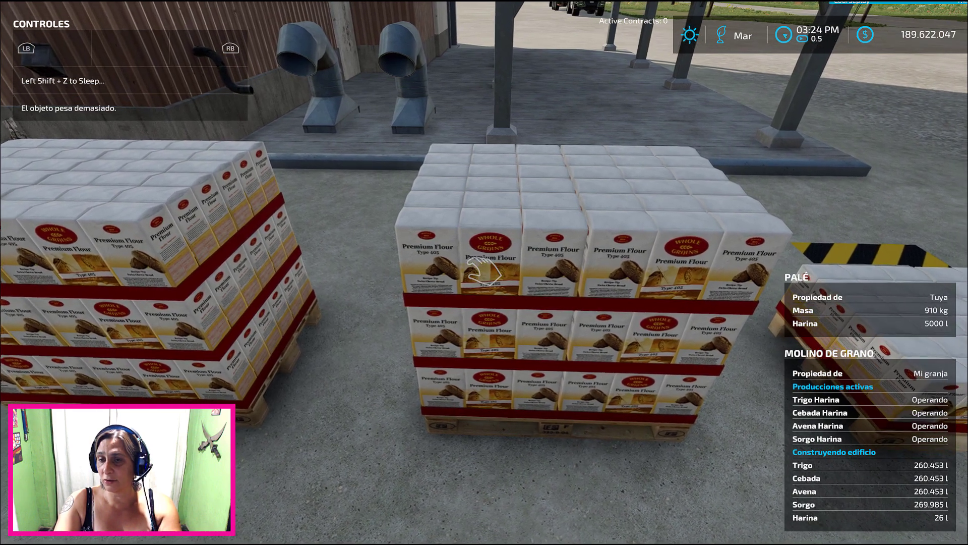
{"action": "key", "text": "a"}
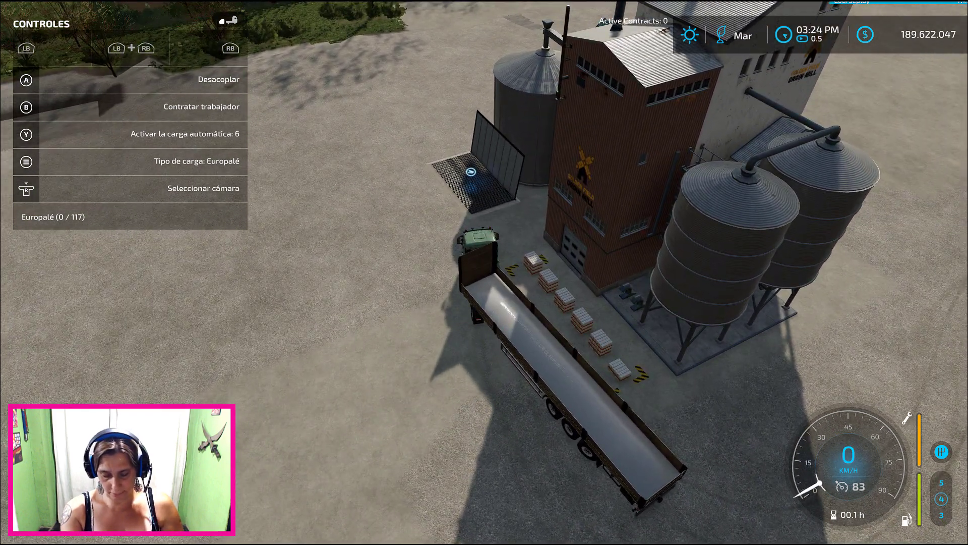
Step: Activate automatic loading of the Europalé pallets onto the trailer parked beside the mill
{"action": "key", "text": "y"}
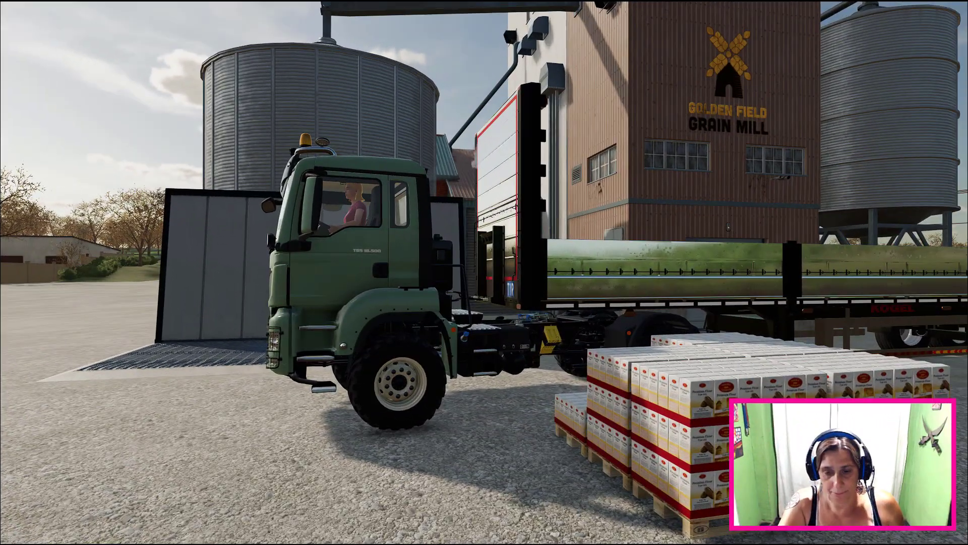
Step: Switch to File Explorer and open Disco local (C:)\Archivos de programa (x86)\Steam\steamapps\common\Farming Simulator 22\data\objects\pallets
{"action": "key", "text": "super"}
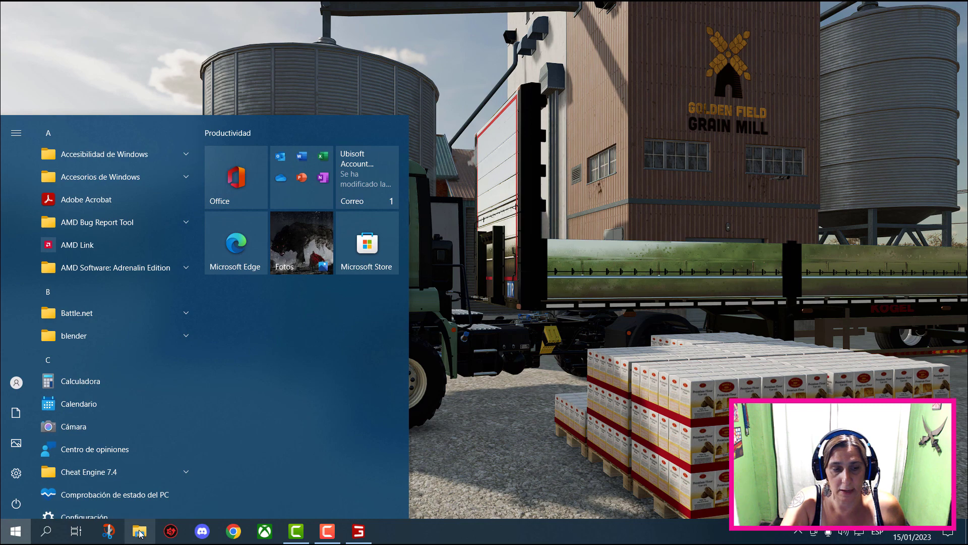
{"action": "left_click", "coordinate": [139, 531]}
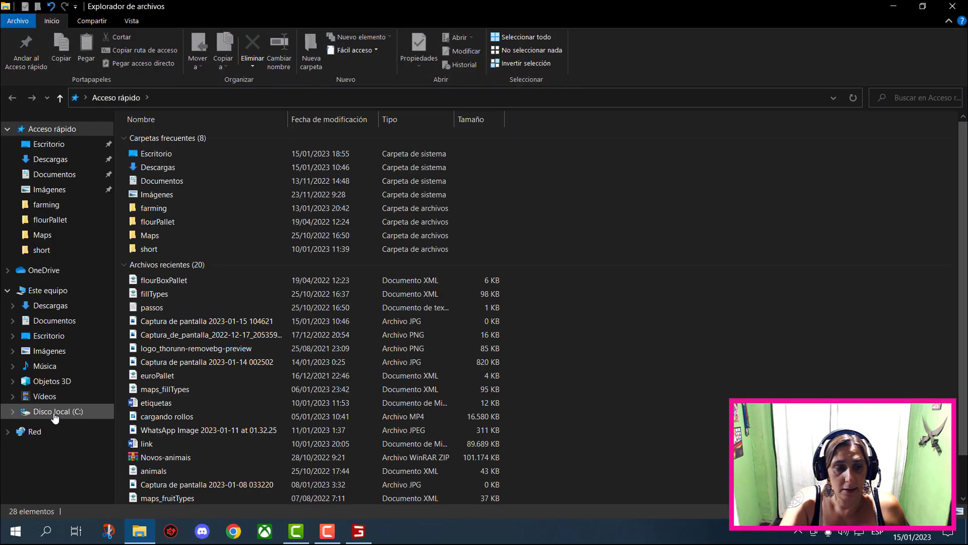
{"action": "left_click", "coordinate": [55, 413]}
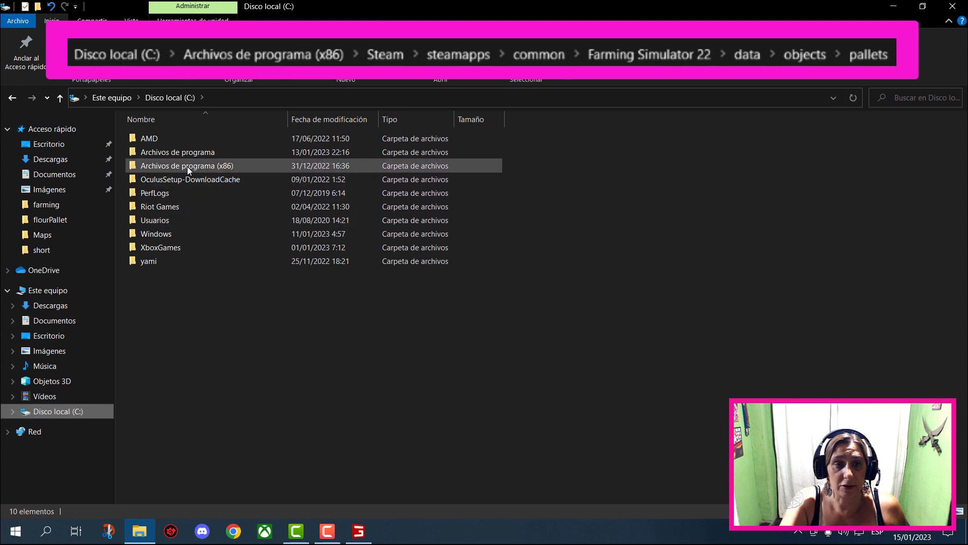
{"action": "double_click", "coordinate": [187, 170]}
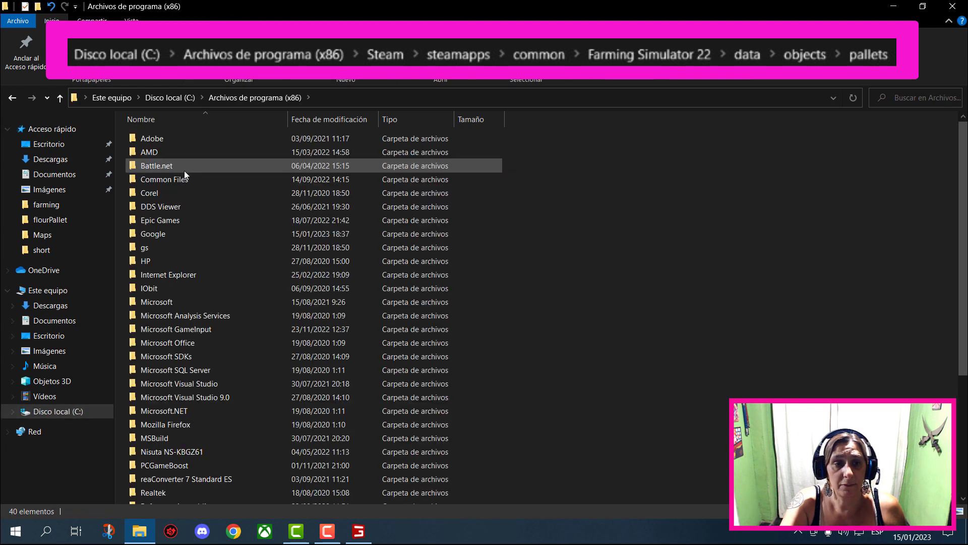
{"action": "scroll", "coordinate": [183, 170], "scroll_direction": "down", "scroll_amount": 4}
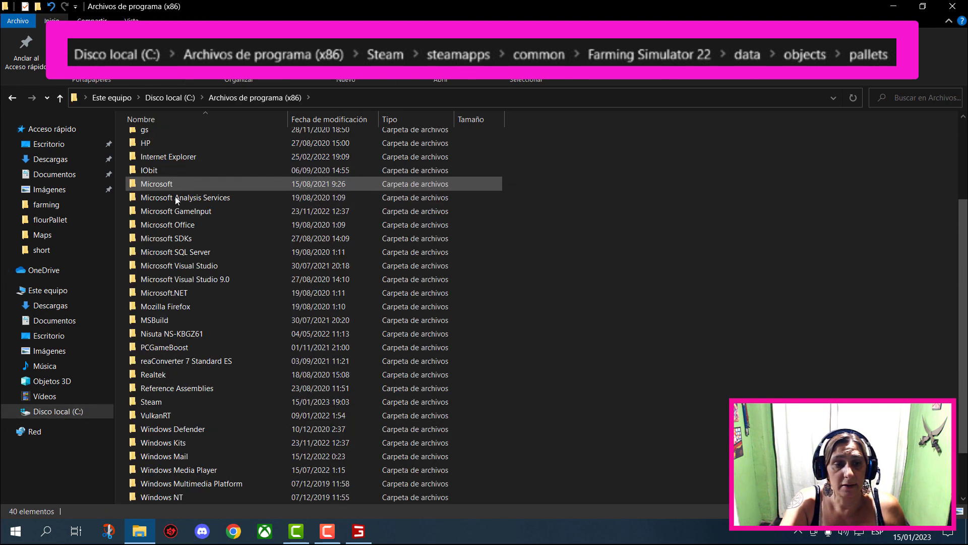
{"action": "double_click", "coordinate": [157, 401]}
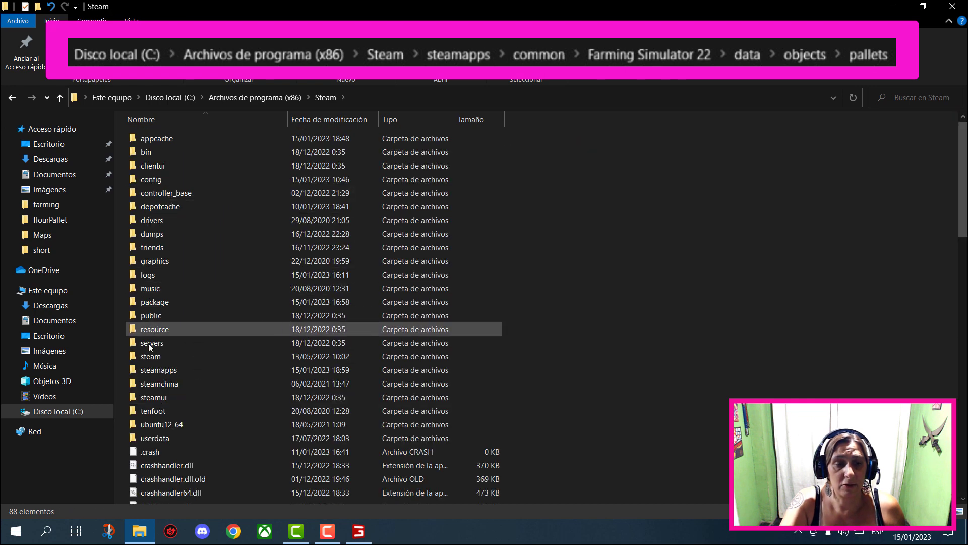
{"action": "double_click", "coordinate": [154, 371]}
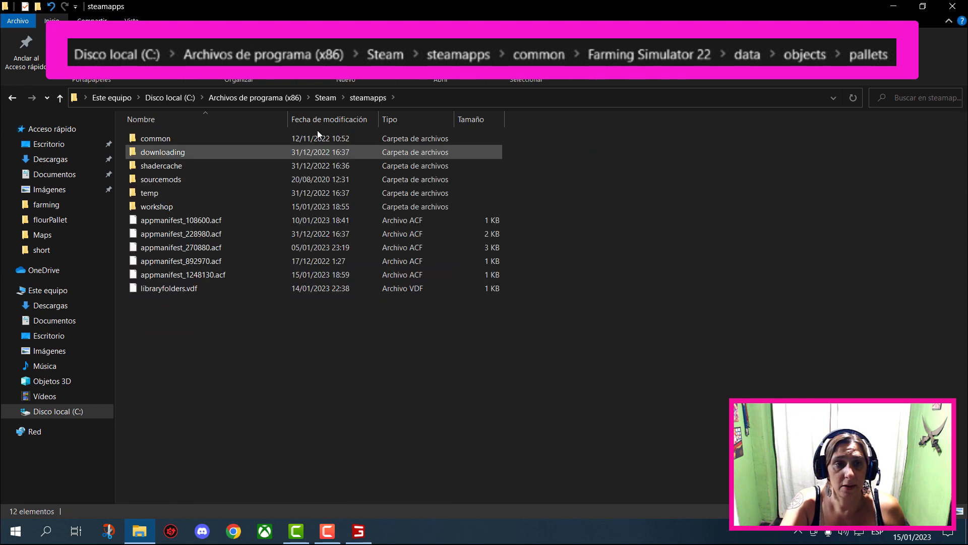
{"action": "double_click", "coordinate": [157, 138]}
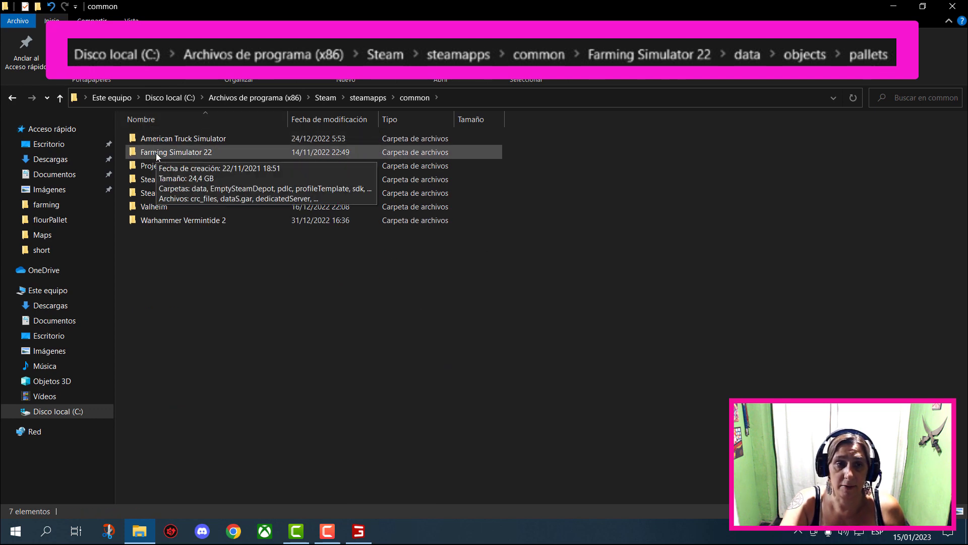
{"action": "double_click", "coordinate": [155, 152]}
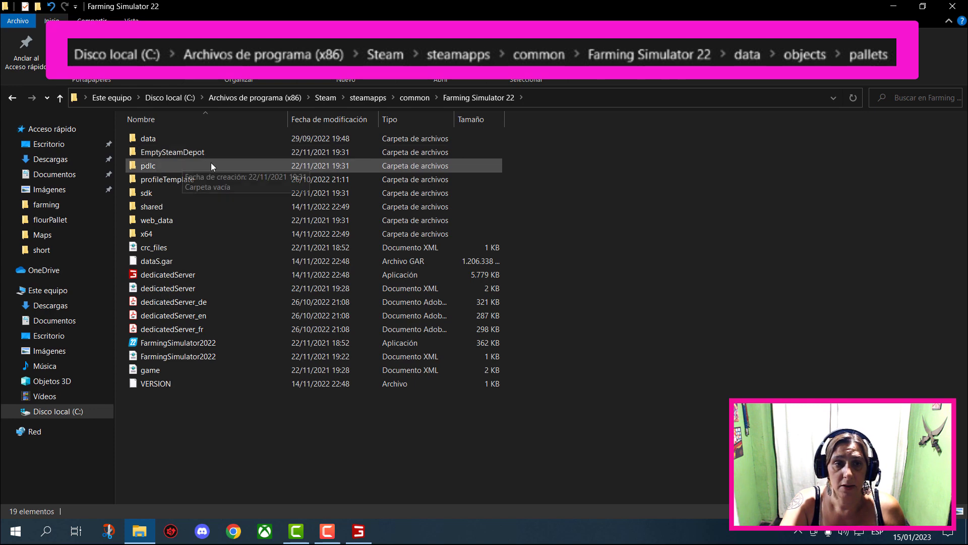
{"action": "double_click", "coordinate": [153, 139]}
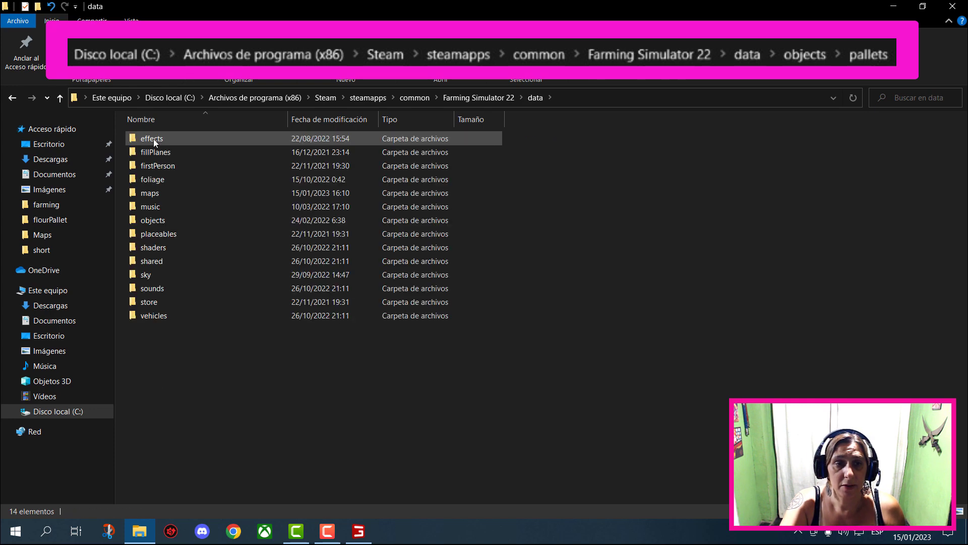
{"action": "double_click", "coordinate": [159, 220]}
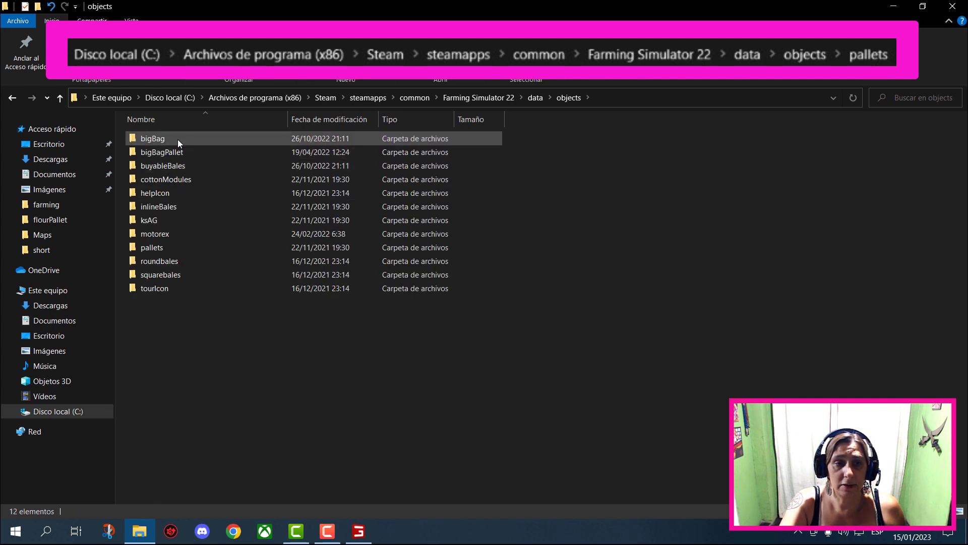
{"action": "double_click", "coordinate": [159, 248]}
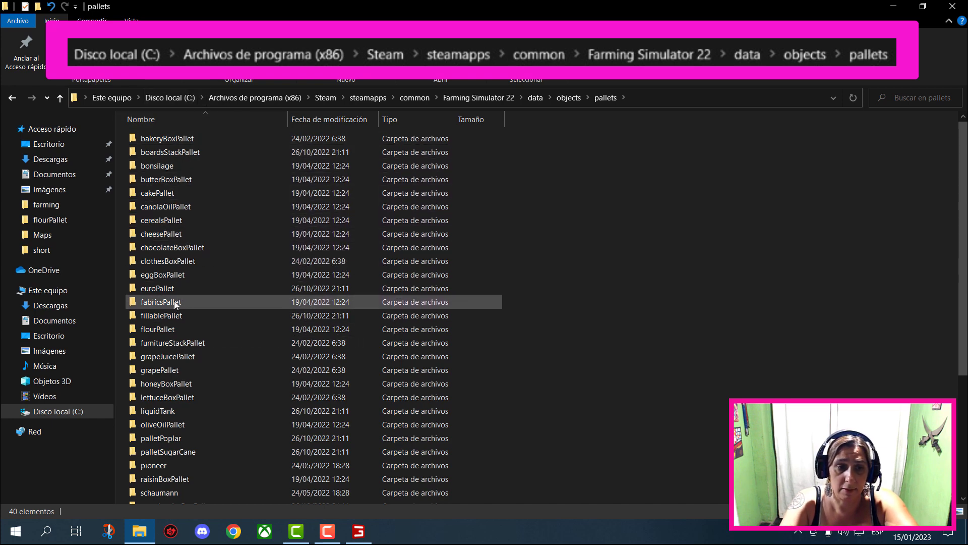
Step: Open the XML document in the eggBoxPallet folder with Bloc de notas
{"action": "double_click", "coordinate": [153, 275]}
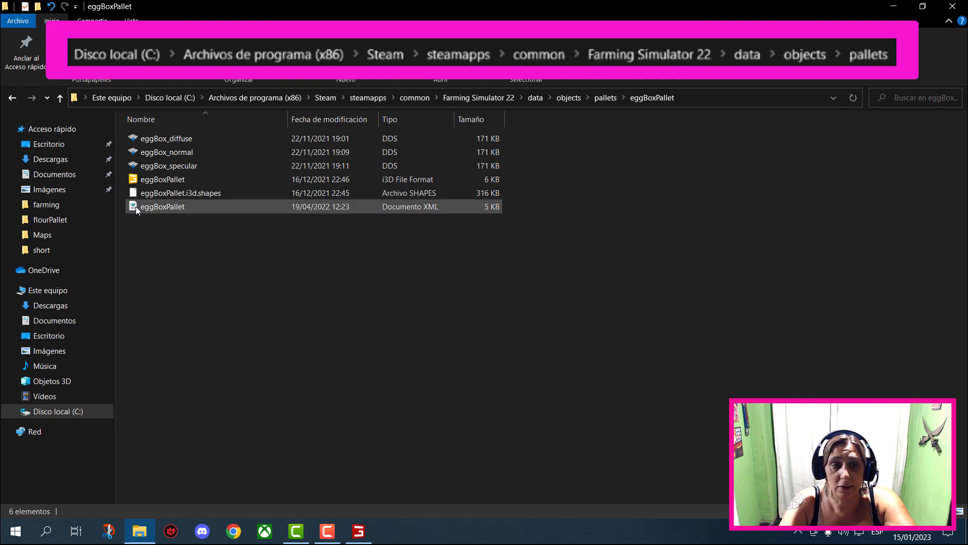
{"action": "left_click", "coordinate": [168, 209]}
{"action": "right_click", "coordinate": [168, 209]}
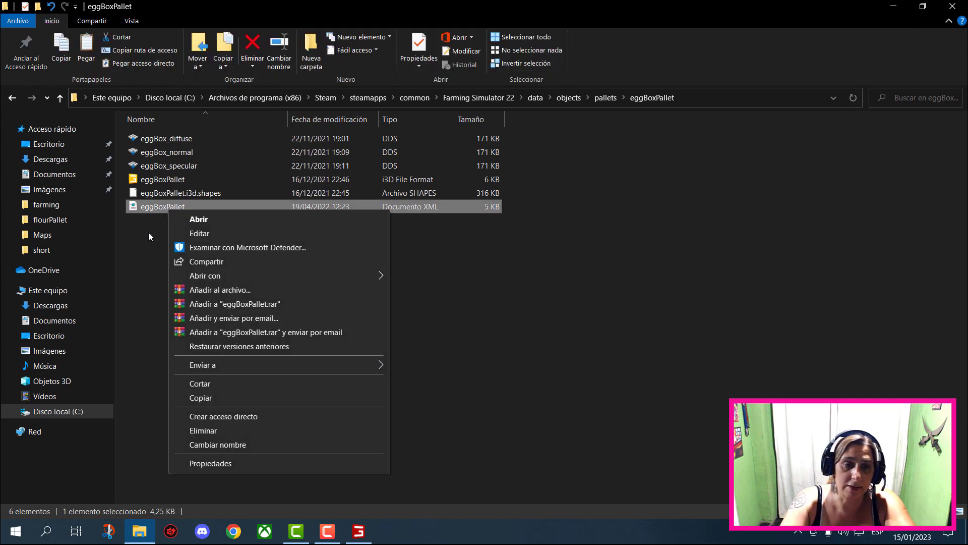
{"action": "mouse_move", "coordinate": [198, 273]}
{"action": "left_click", "coordinate": [416, 279]}
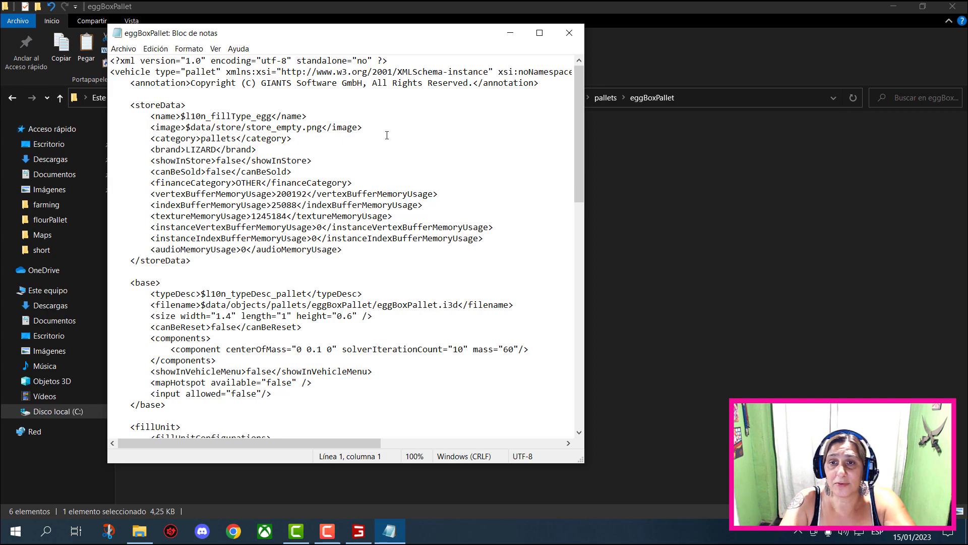
Step: Maximize the egg pallet XML, examine the fillUnit line holding the EGG capacity, and close the file unedited
{"action": "left_click", "coordinate": [539, 33]}
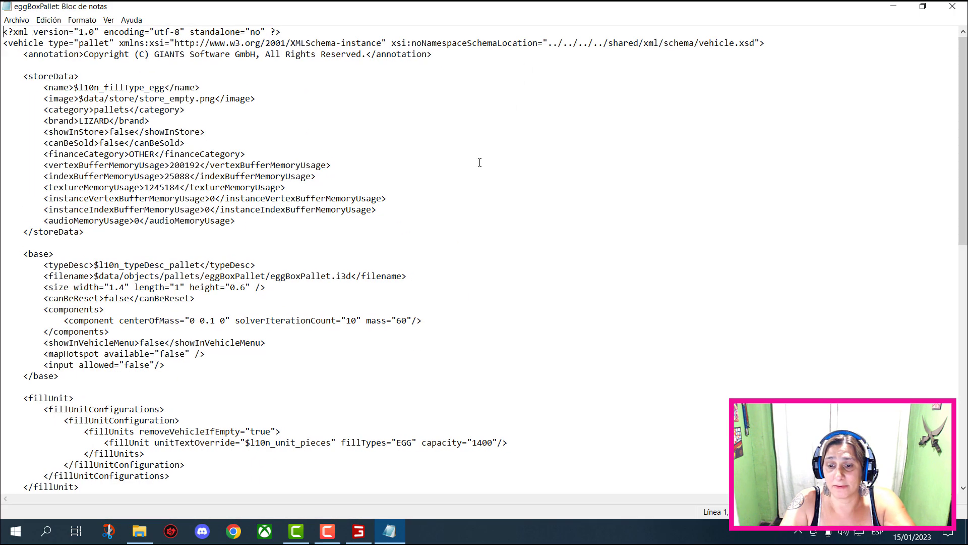
{"action": "scroll", "coordinate": [480, 167], "scroll_direction": "down", "scroll_amount": 2}
{"action": "scroll", "coordinate": [479, 167], "scroll_direction": "down", "scroll_amount": 1}
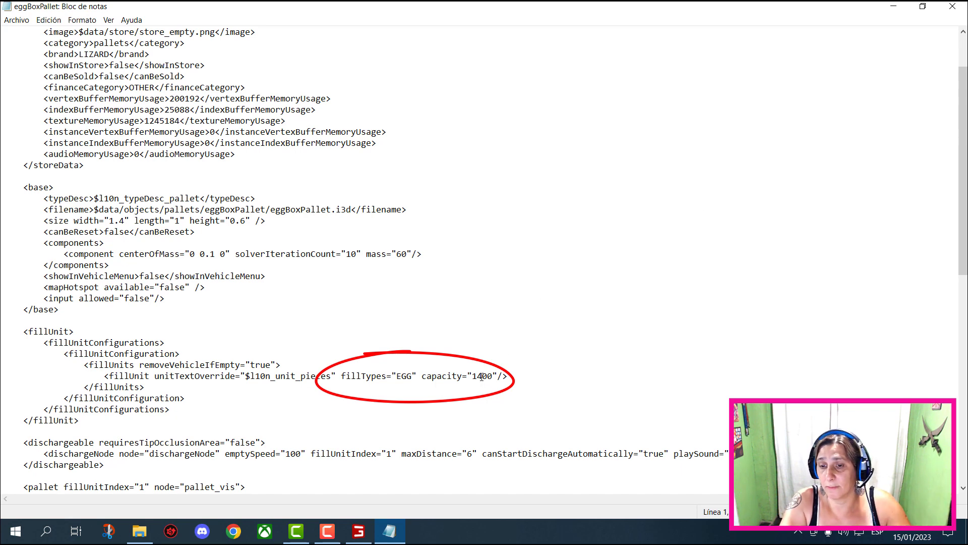
{"action": "left_click", "coordinate": [953, 6]}
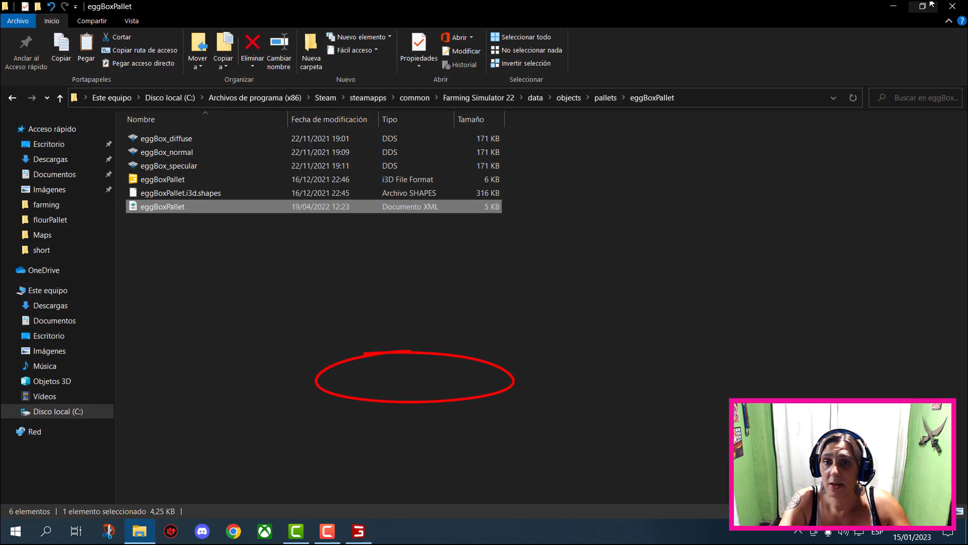
Step: Go back to the pallets folder and open the XML document of oliveOilPallet with Bloc de notas
{"action": "left_click", "coordinate": [12, 97]}
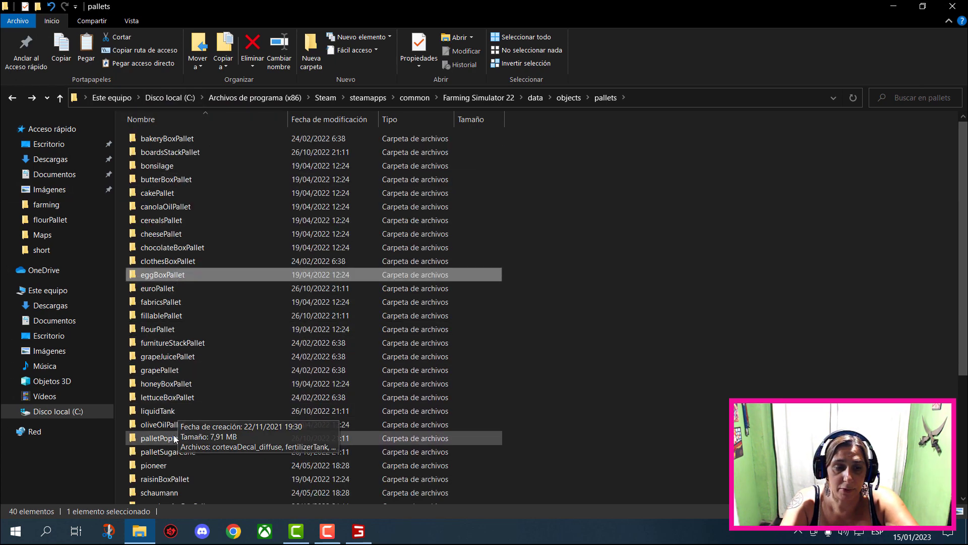
{"action": "double_click", "coordinate": [177, 426]}
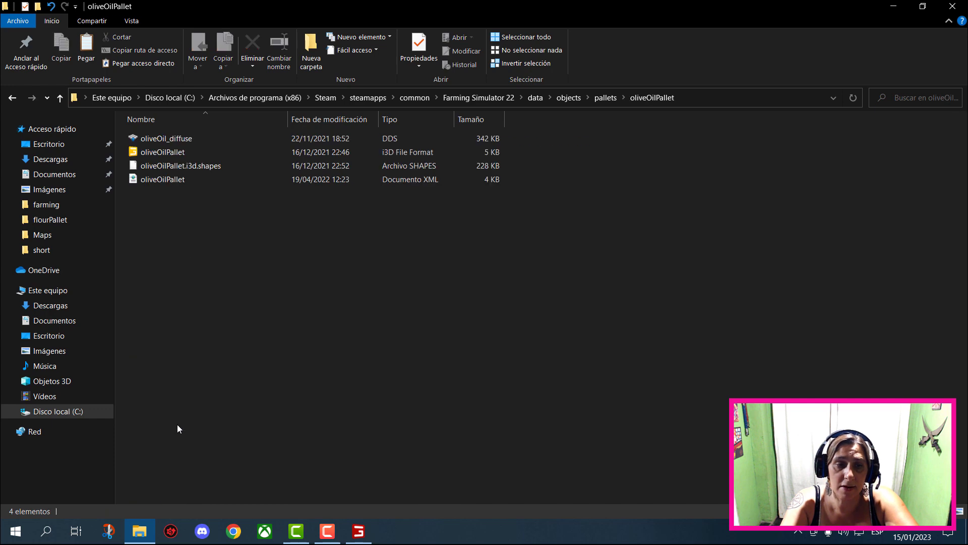
{"action": "left_click", "coordinate": [152, 181]}
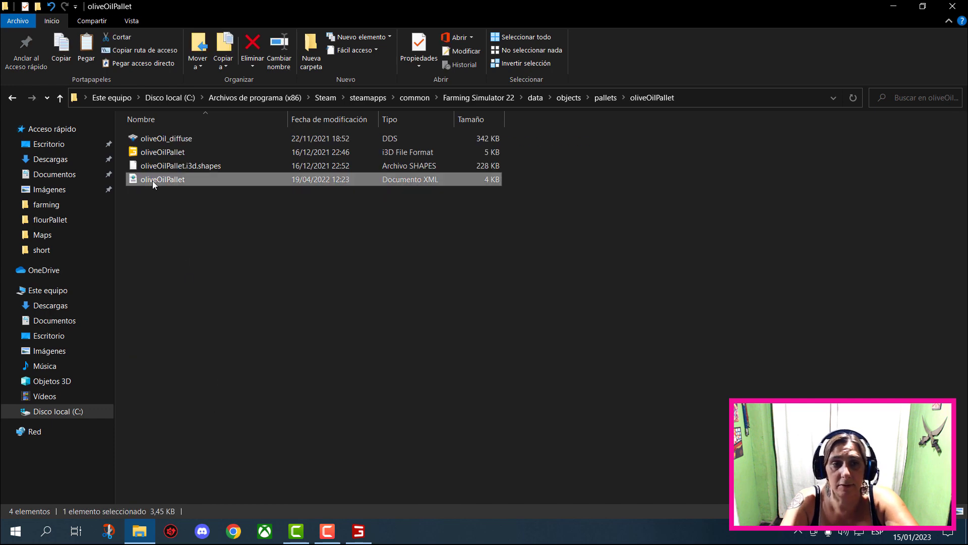
{"action": "right_click", "coordinate": [152, 180]}
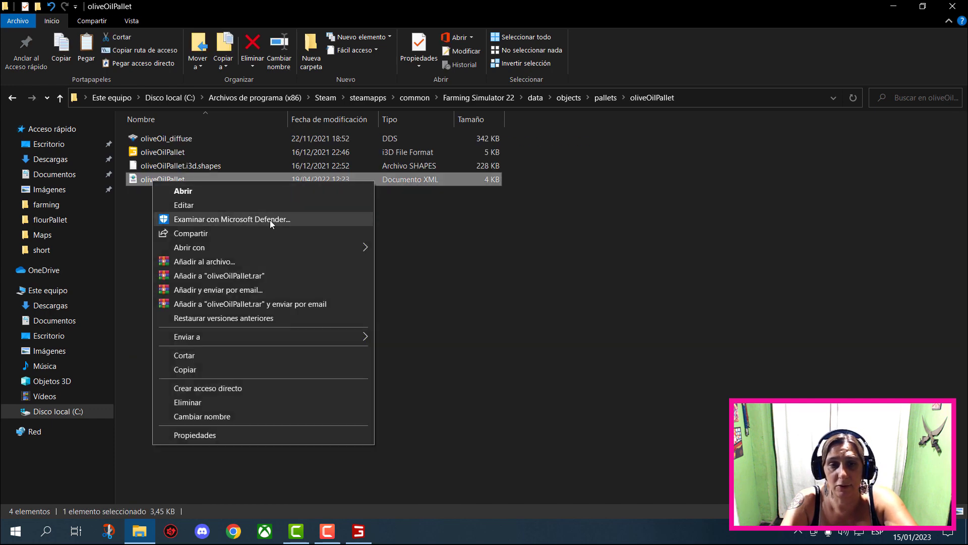
{"action": "mouse_move", "coordinate": [277, 250]}
{"action": "left_click", "coordinate": [422, 249]}
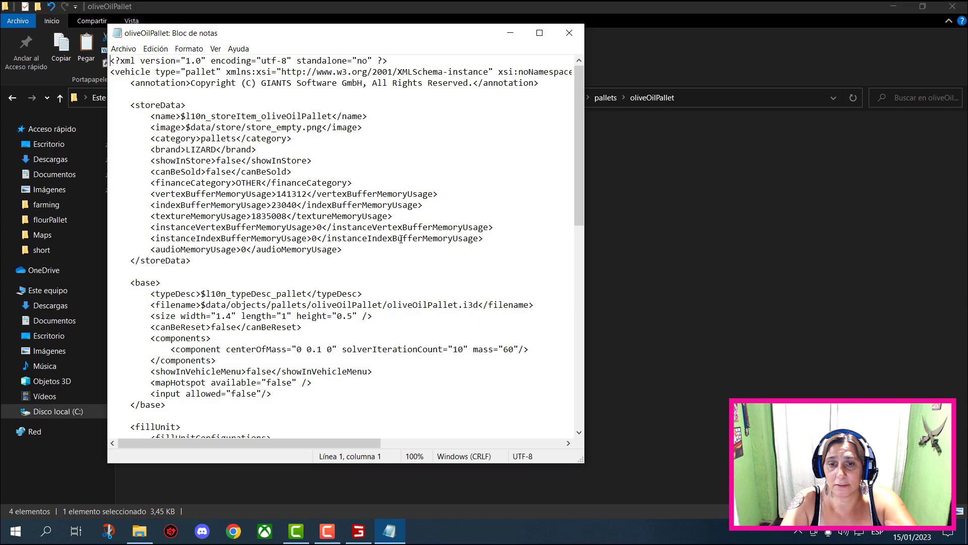
Step: Maximize the olive oil pallet XML, examine the OLIVE_OIL capacity in its fillUnit line, and close it unedited to return to the pallets folder list
{"action": "left_click", "coordinate": [539, 32]}
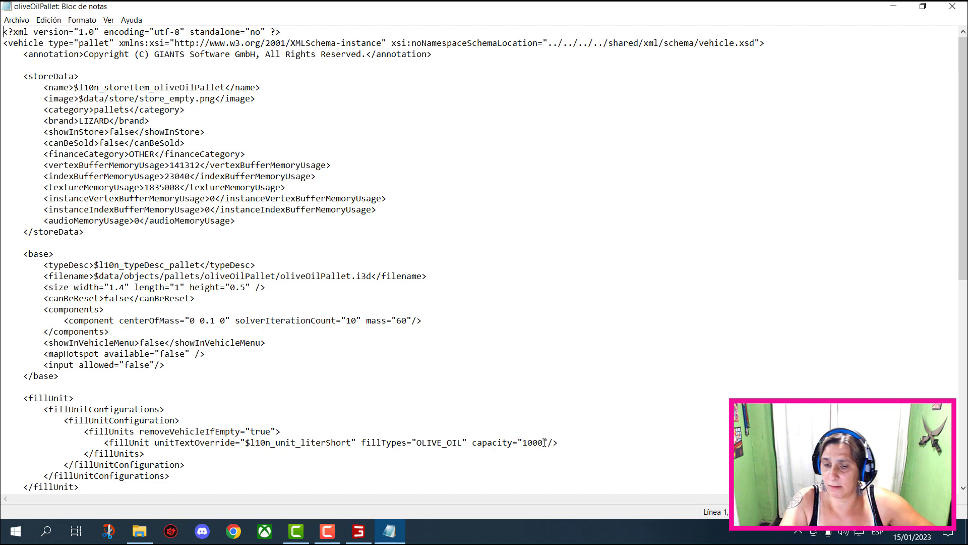
{"action": "left_click", "coordinate": [951, 8]}
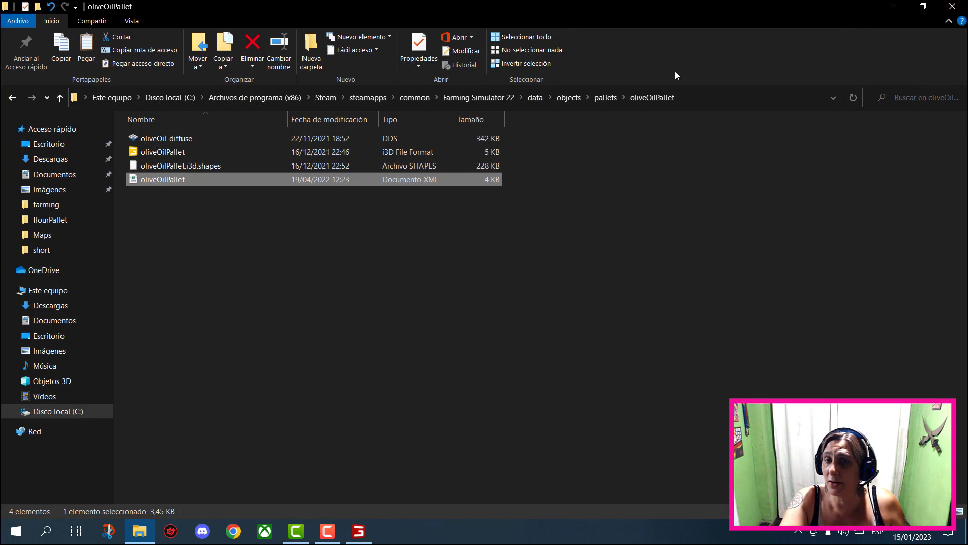
{"action": "left_click", "coordinate": [14, 97]}
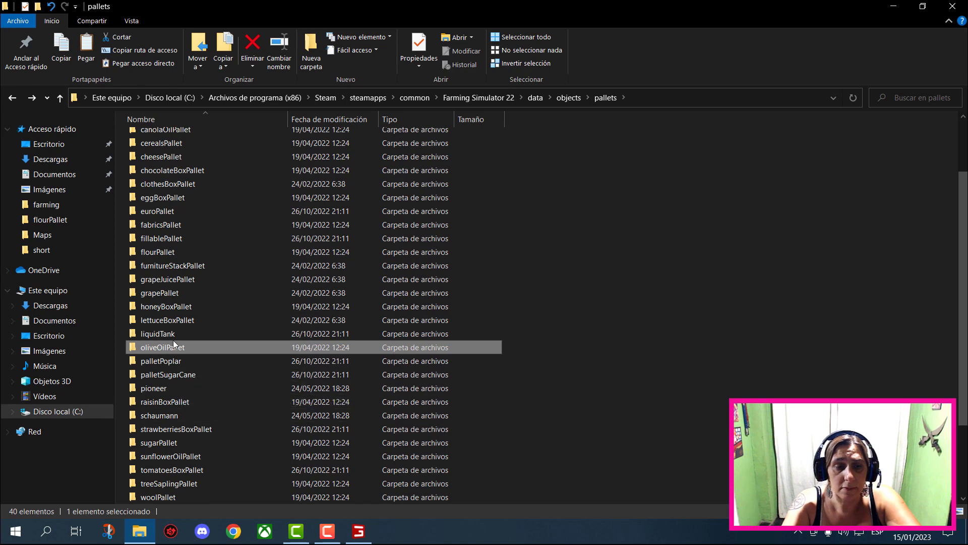
{"action": "scroll", "coordinate": [168, 303], "scroll_direction": "down", "scroll_amount": 4}
{"action": "scroll", "coordinate": [168, 287], "scroll_direction": "up", "scroll_amount": 5}
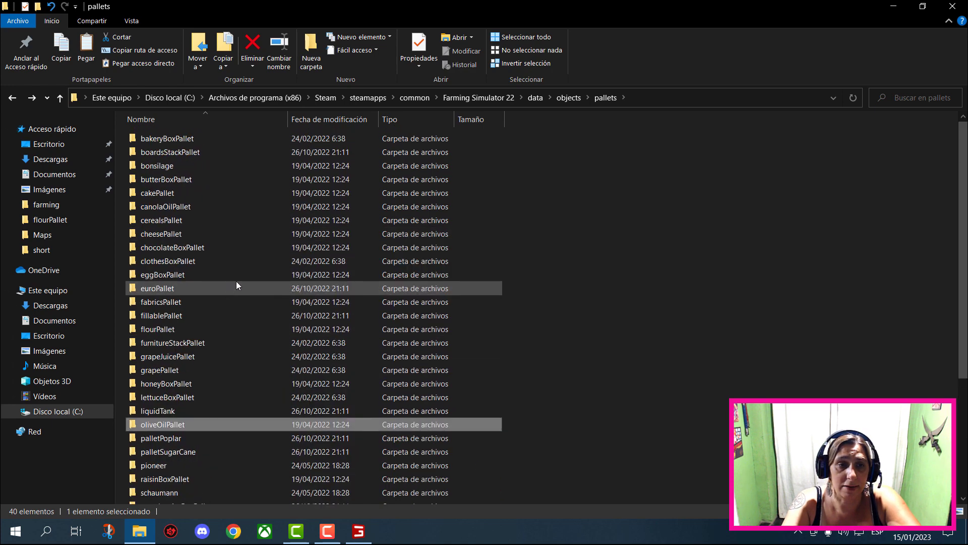
Step: Retrace the folder path from data through objects to pallets, and close File Explorer to return to the game
{"action": "left_click", "coordinate": [14, 97]}
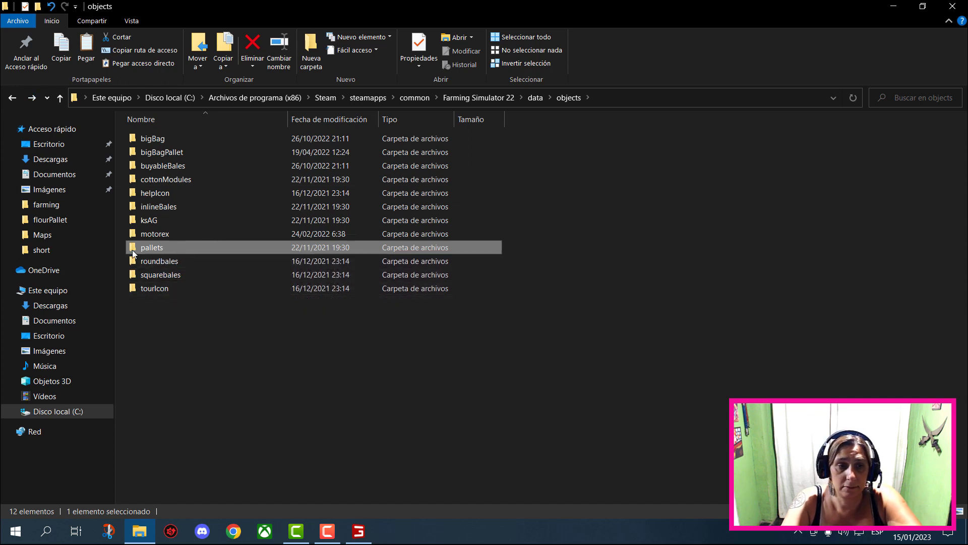
{"action": "left_click", "coordinate": [10, 98]}
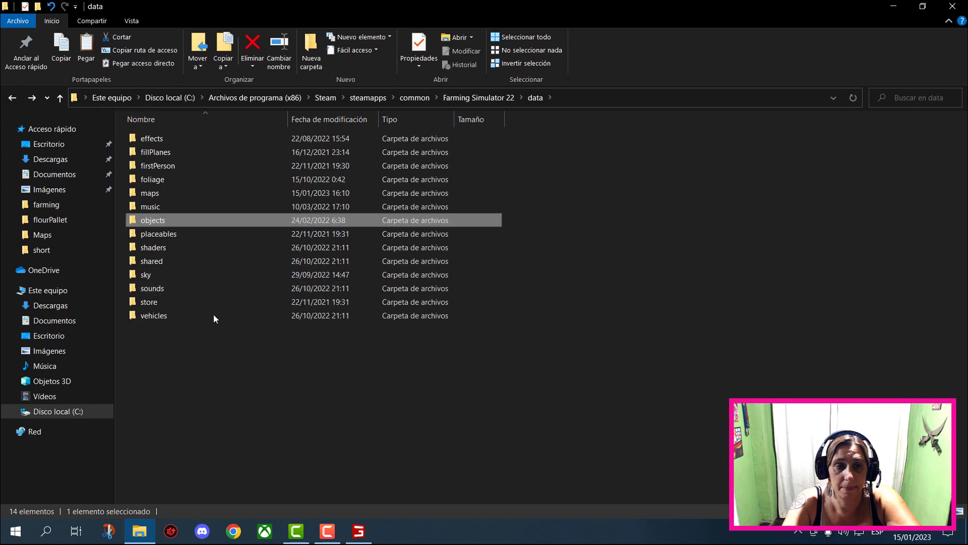
{"action": "double_click", "coordinate": [191, 222]}
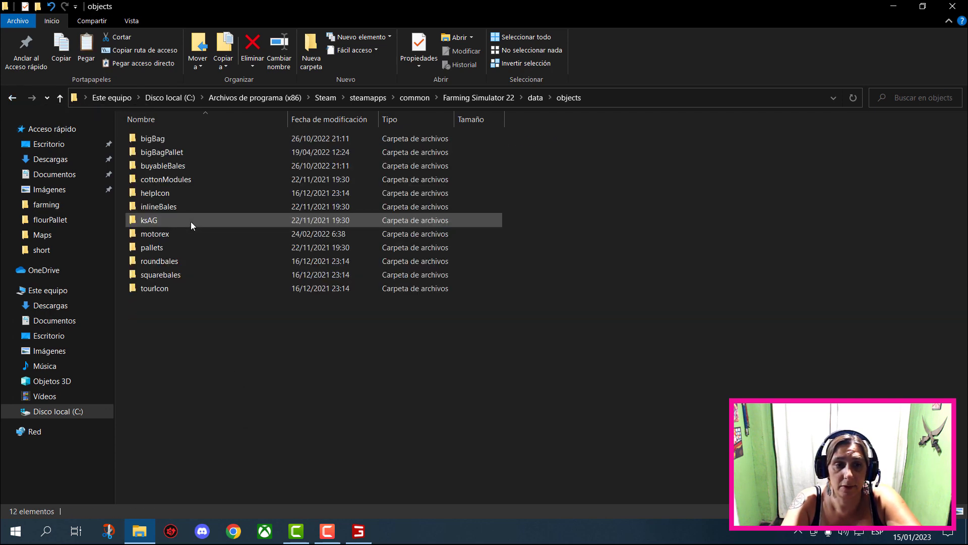
{"action": "double_click", "coordinate": [196, 254]}
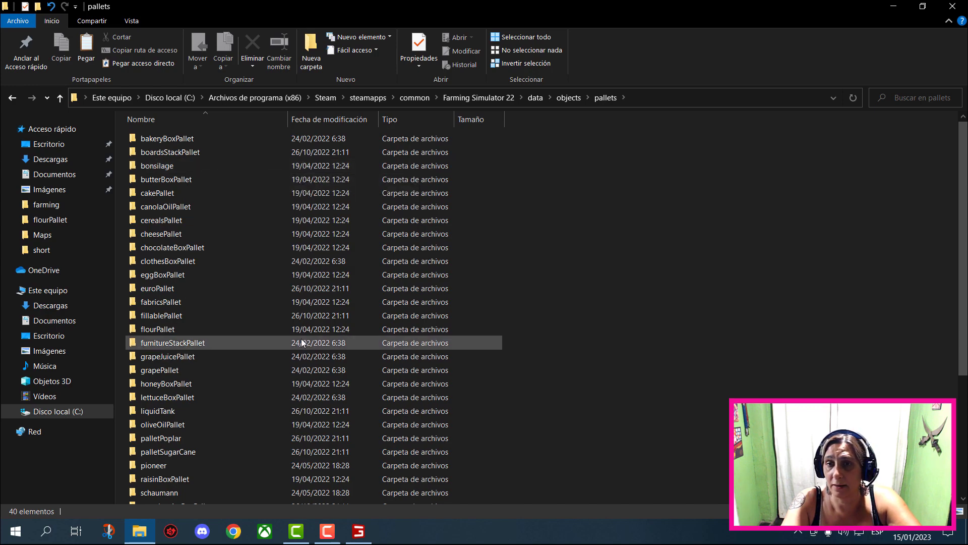
{"action": "left_click", "coordinate": [946, 9]}
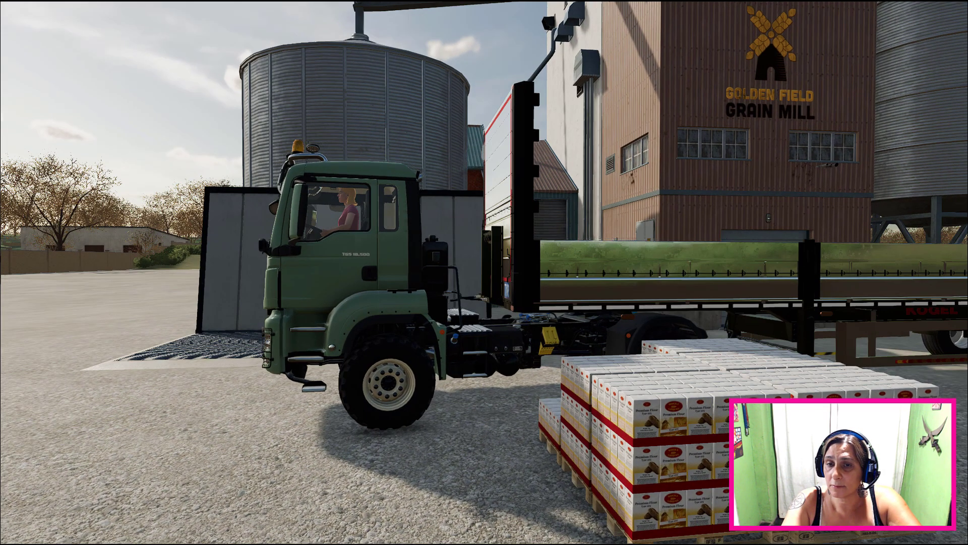